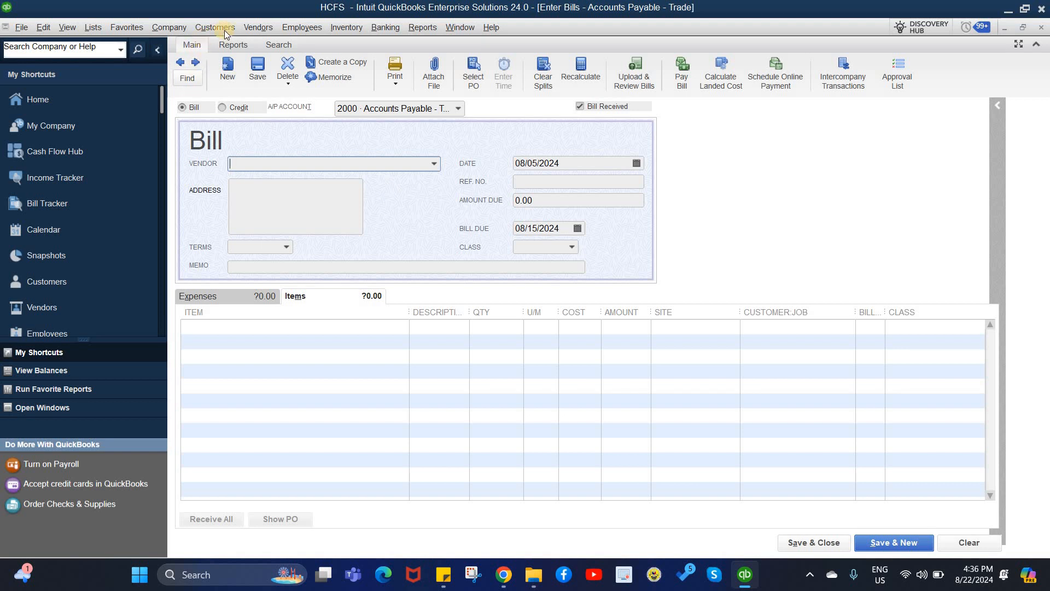
Open a new Enter Bills form from the Vendors menu and show the vendor list
{"action": "left_click", "coordinate": [250, 27]}
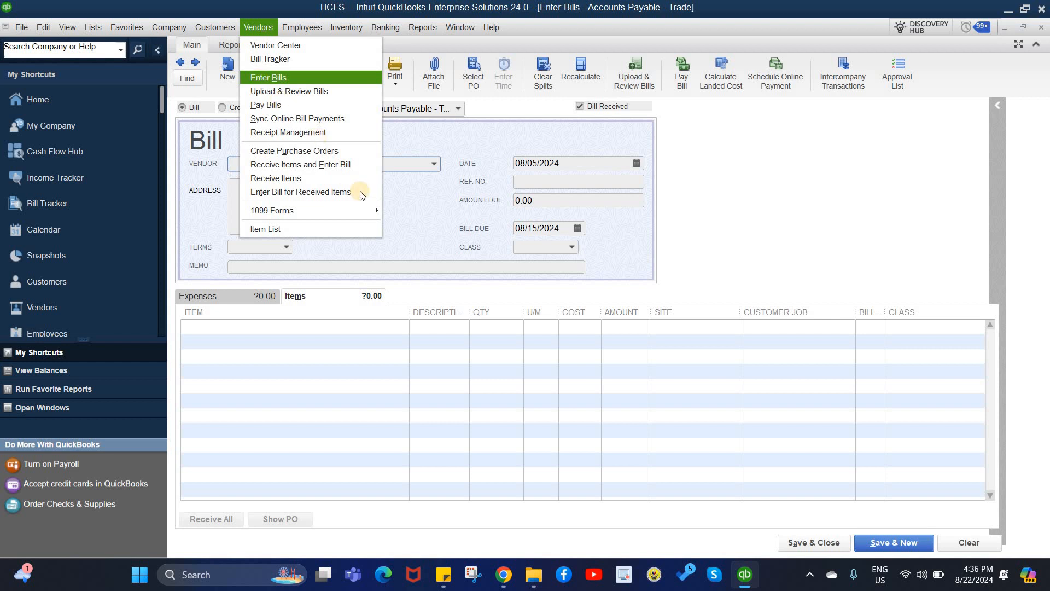
{"action": "left_click", "coordinate": [422, 228]}
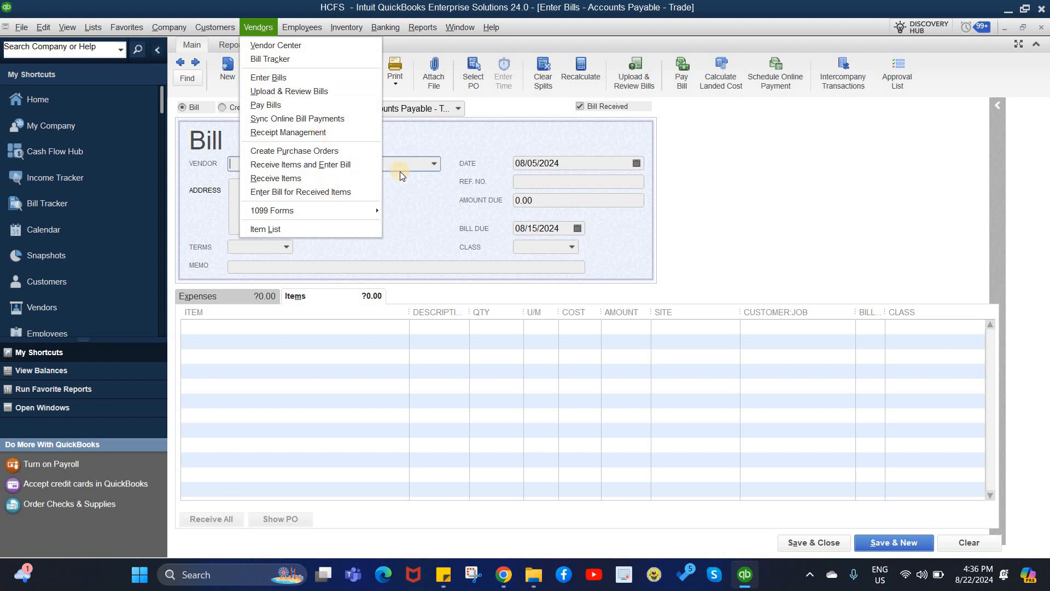
{"action": "left_click", "coordinate": [434, 163]}
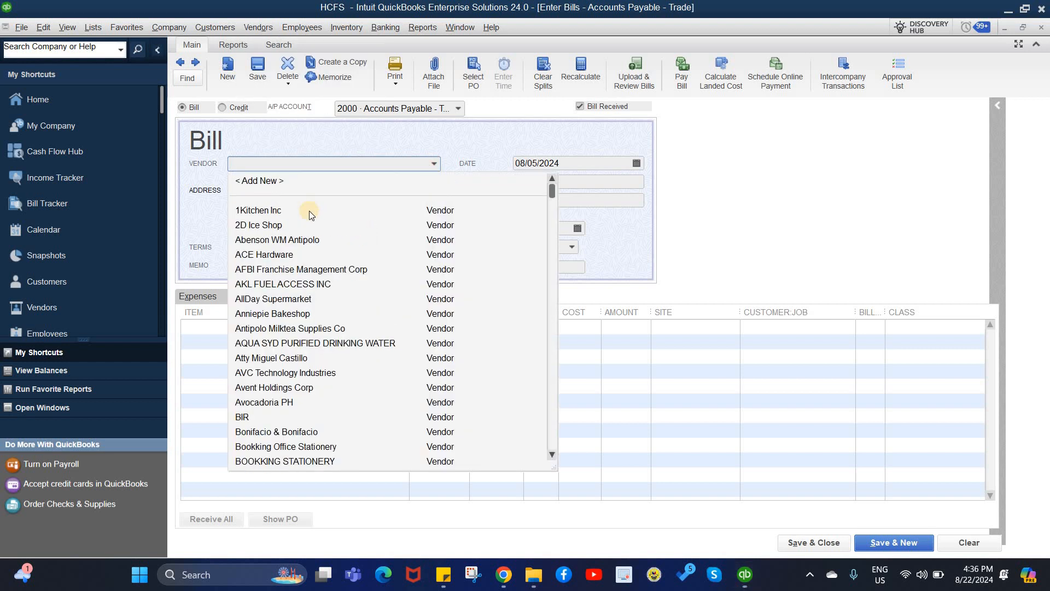
Add a new vendor named DynaQuestPC and copy the name into Company Name
{"action": "left_click", "coordinate": [257, 181]}
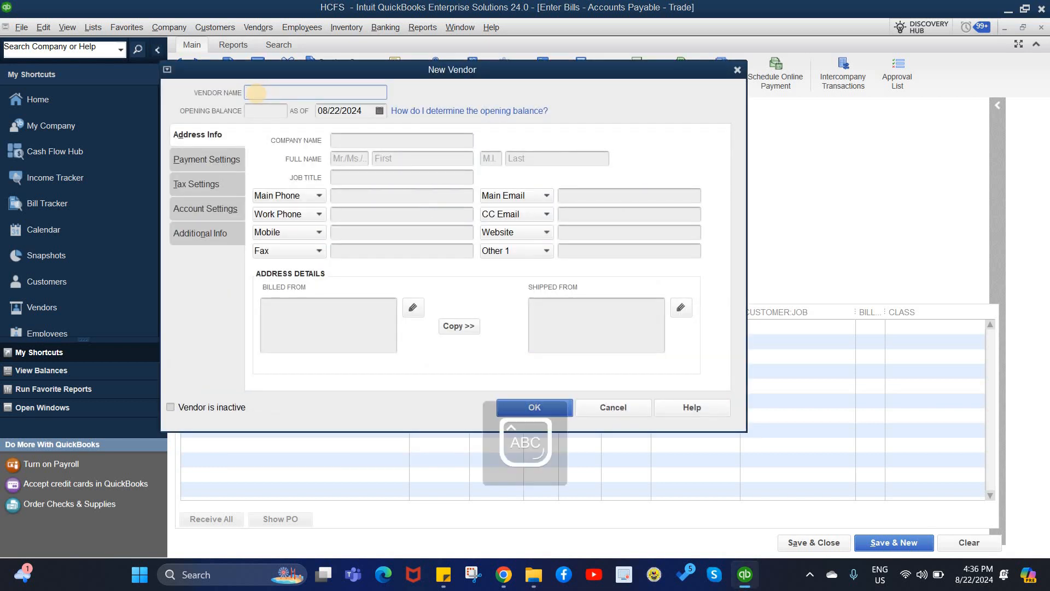
{"action": "type", "text": "Dyan"}
{"action": "key", "text": "BackSpace"}
{"action": "type", "text": "naQuest"}
{"action": "key", "text": "Caps_Lock"}
{"action": "type", "text": "PC"}
{"action": "left_click_drag", "start_coordinate": [315, 95], "coordinate": [234, 100]}
{"action": "key", "text": "ctrl+c"}
{"action": "left_click", "coordinate": [355, 143]}
{"action": "key", "text": "ctrl+v"}
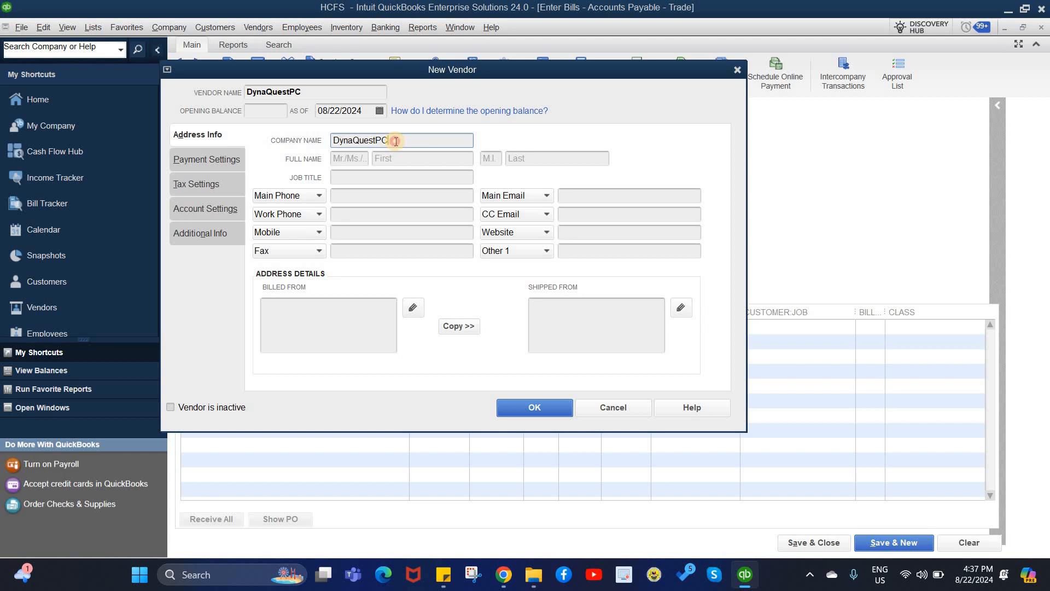
Change the company name to 'Synergy Data Ventures OPC'
{"action": "left_click_drag", "start_coordinate": [394, 141], "coordinate": [298, 139]}
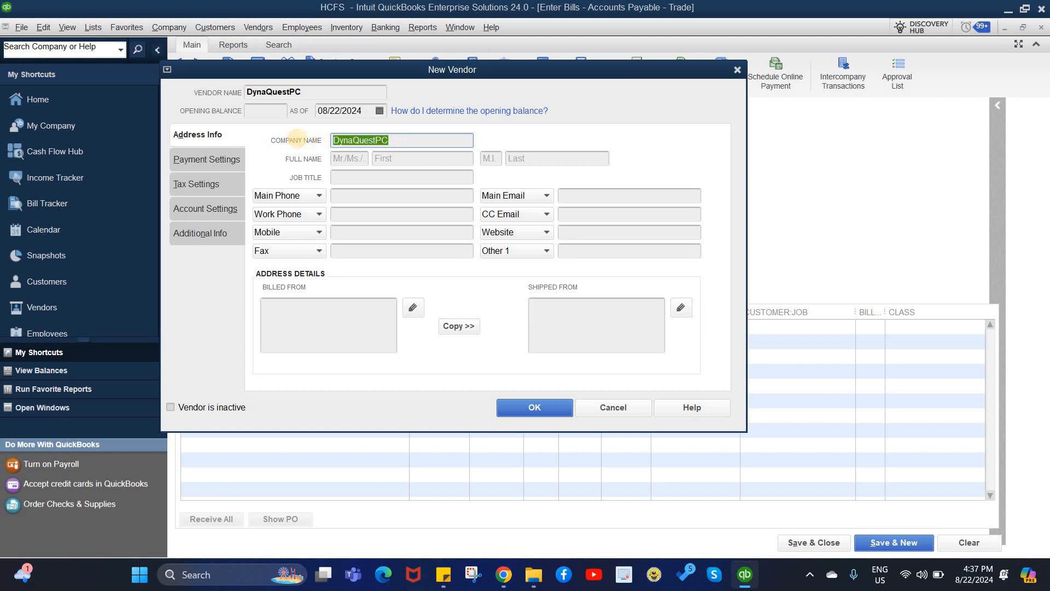
{"action": "type", "text": "synergy"}
{"action": "key", "text": "BackSpace"}
{"action": "key", "text": "Caps_Lock"}
{"action": "type", "text": "S"}
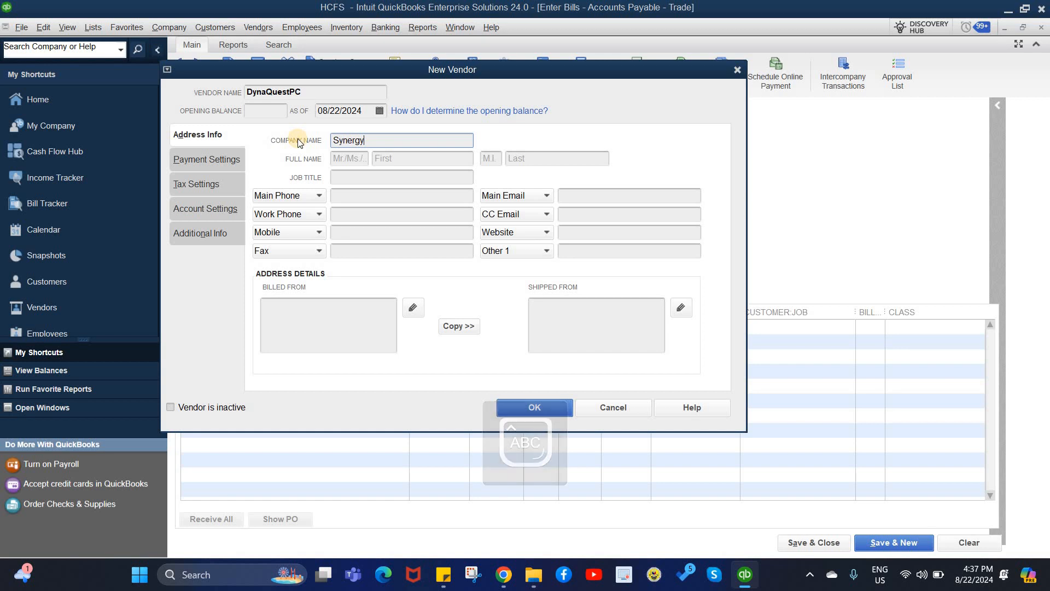
{"action": "type", "text": "dA"}
{"action": "key", "text": "BackSpace"}
{"action": "key", "text": "BackSpace"}
{"action": "type", "text": "Data V"}
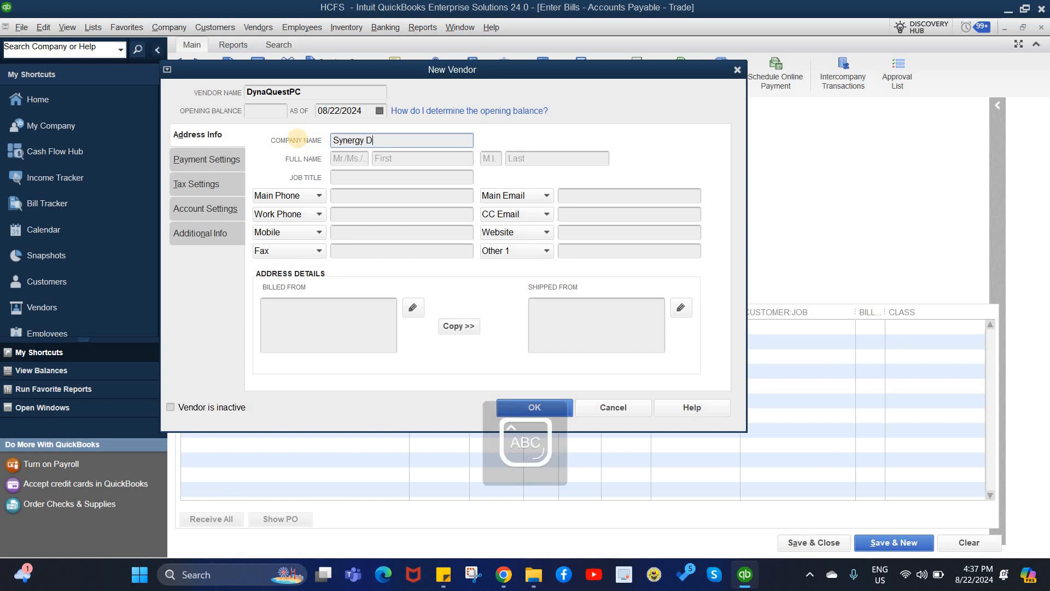
{"action": "key", "text": "Caps_Lock"}
{"action": "type", "text": "en"}
{"action": "key", "text": "BackSpace"}
{"action": "key", "text": "BackSpace"}
{"action": "type", "text": "entures Inc"}
{"action": "key", "text": "BackSpace"}
{"action": "key", "text": "BackSpace"}
{"action": "key", "text": "BackSpace"}
{"action": "key", "text": "Caps_Lock"}
{"action": "type", "text": "OPC"}
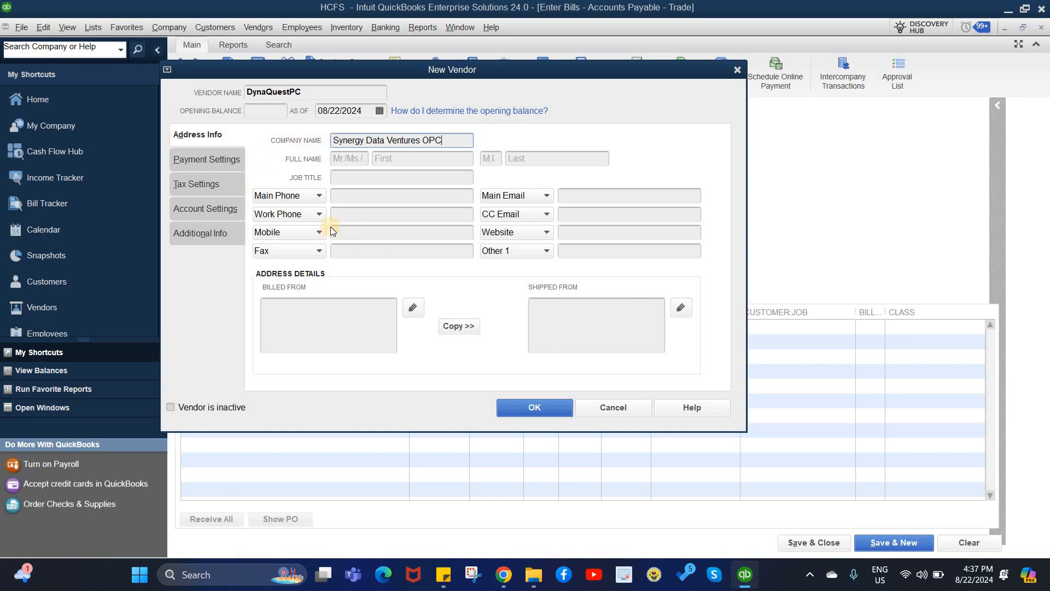
Enter the vendor's tax ID under Tax Settings, then return to Address Info
{"action": "left_click", "coordinate": [196, 163]}
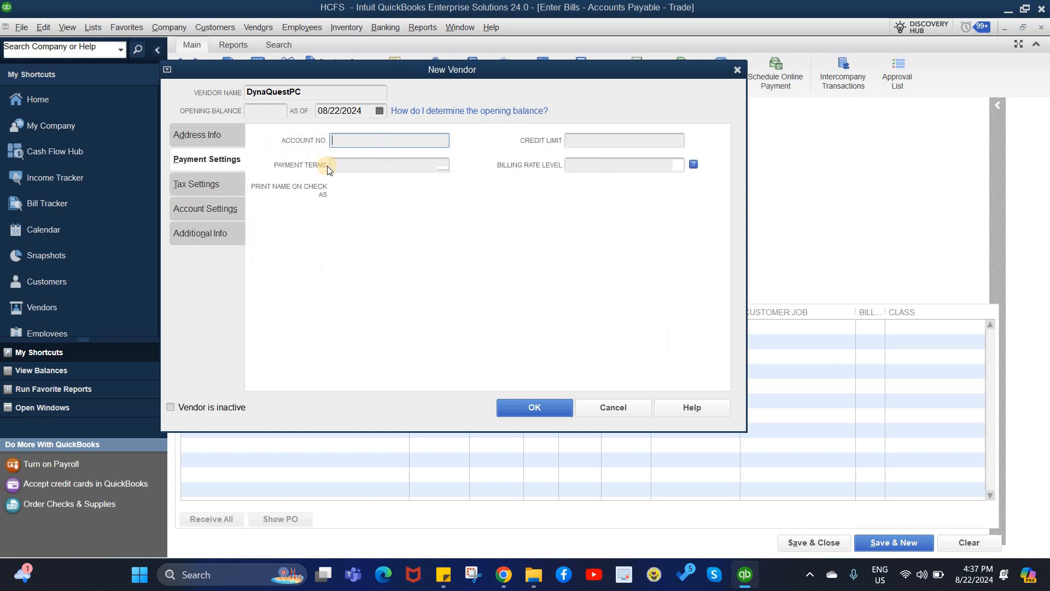
{"action": "left_click", "coordinate": [204, 140]}
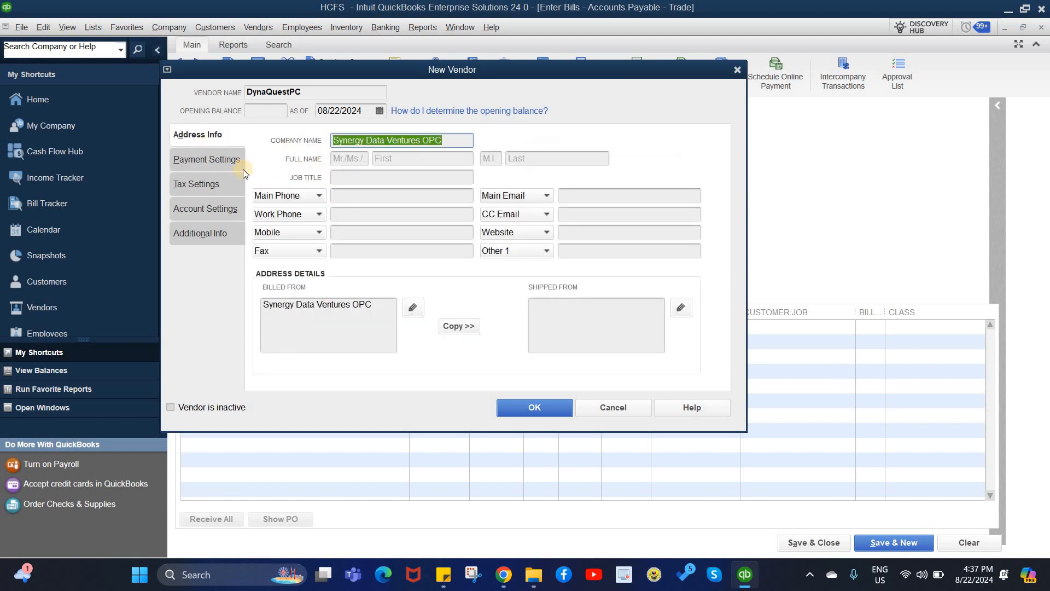
{"action": "left_click", "coordinate": [196, 186]}
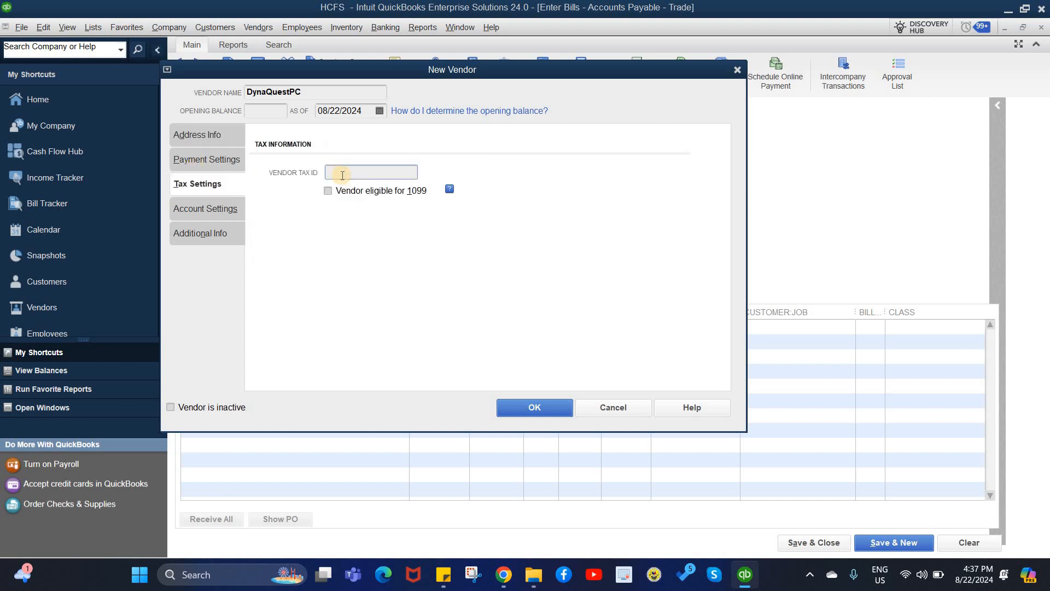
{"action": "left_click", "coordinate": [211, 140]}
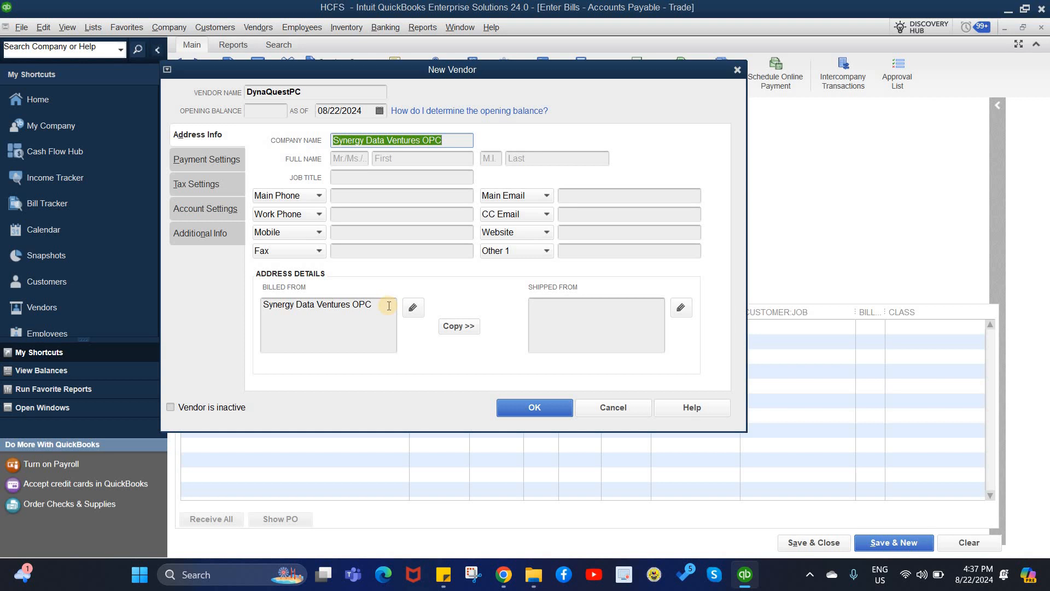
Replace the Billed From text with the vendor's street, city and district address lines
{"action": "left_click_drag", "start_coordinate": [389, 306], "coordinate": [241, 308]}
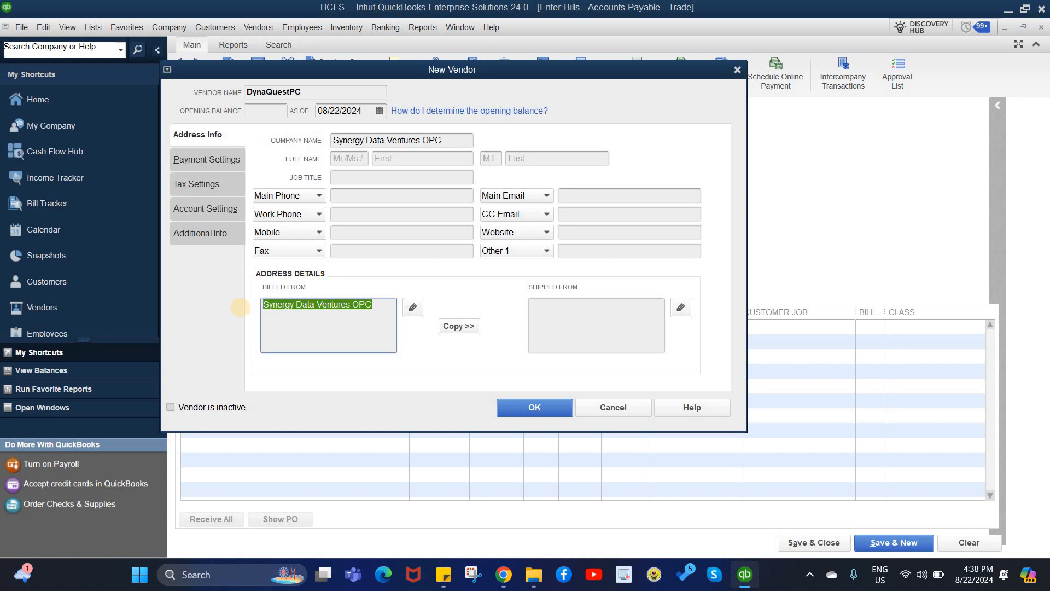
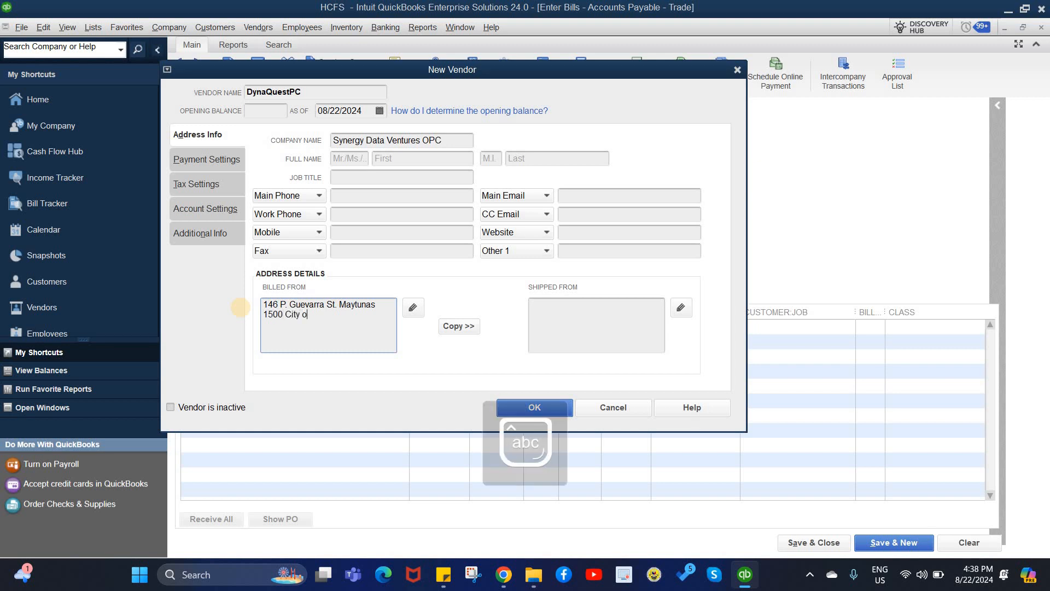
{"action": "key", "text": "Caps_Lock"}
{"action": "key", "text": "Caps_Lock"}
{"action": "key", "text": "Caps_Lock"}
{"action": "key", "text": "Caps_Lock"}
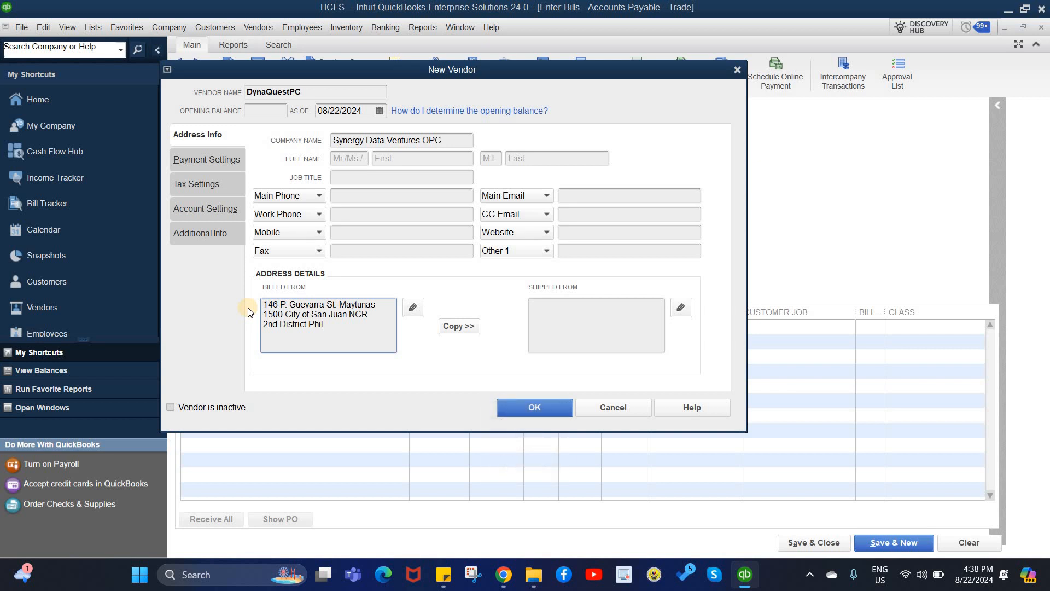
Accept the edited billed-from address and verify the stored vendor tax ID
{"action": "left_click", "coordinate": [514, 410]}
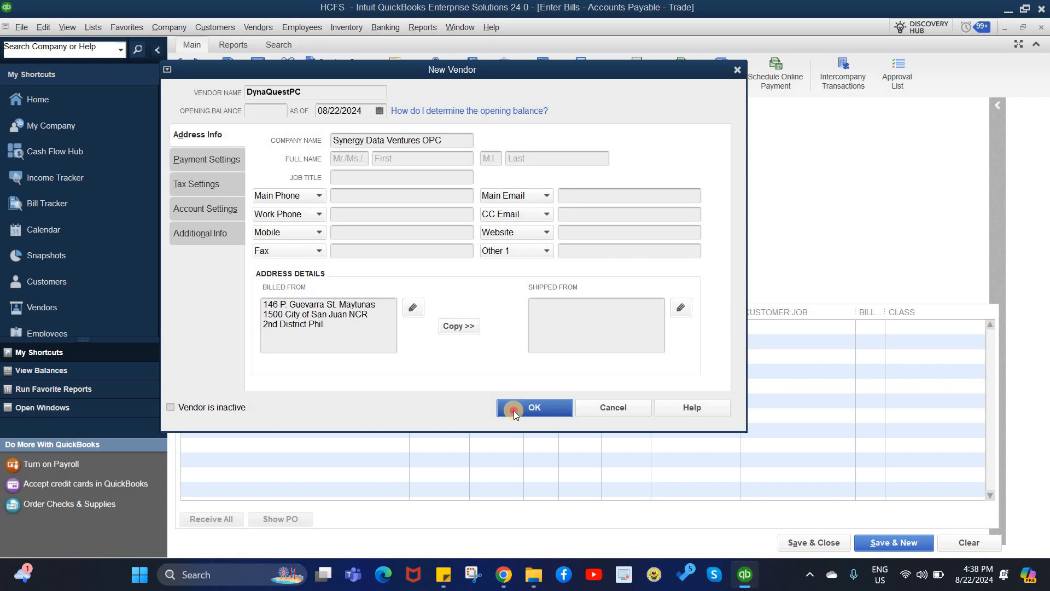
{"action": "left_click", "coordinate": [716, 162]}
{"action": "left_click", "coordinate": [200, 186]}
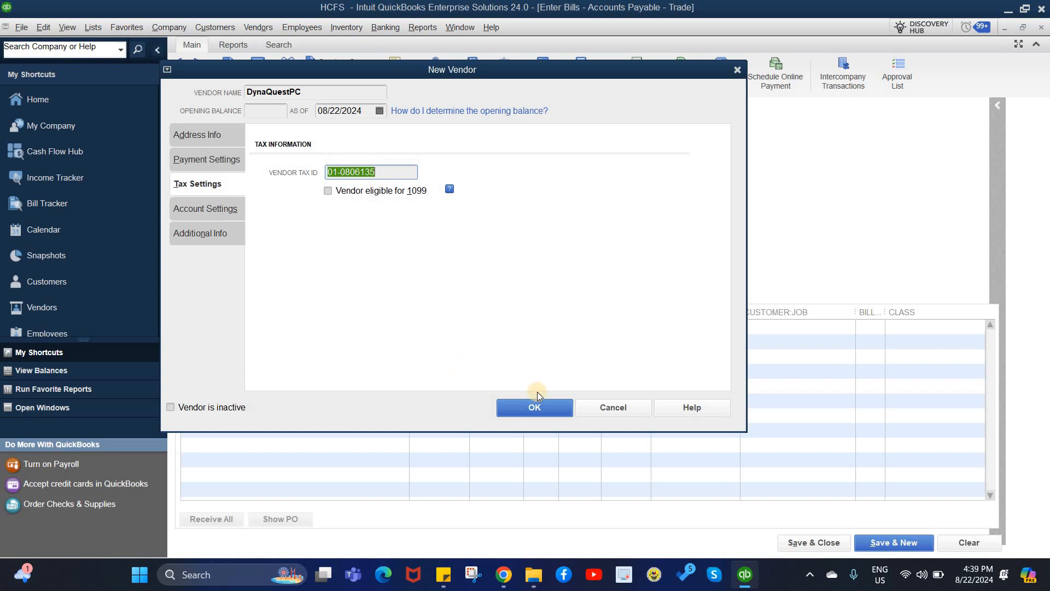
Save vendor DynaQuestPC onto the bill, select the first item row, and launch Excel
{"action": "left_click", "coordinate": [526, 412]}
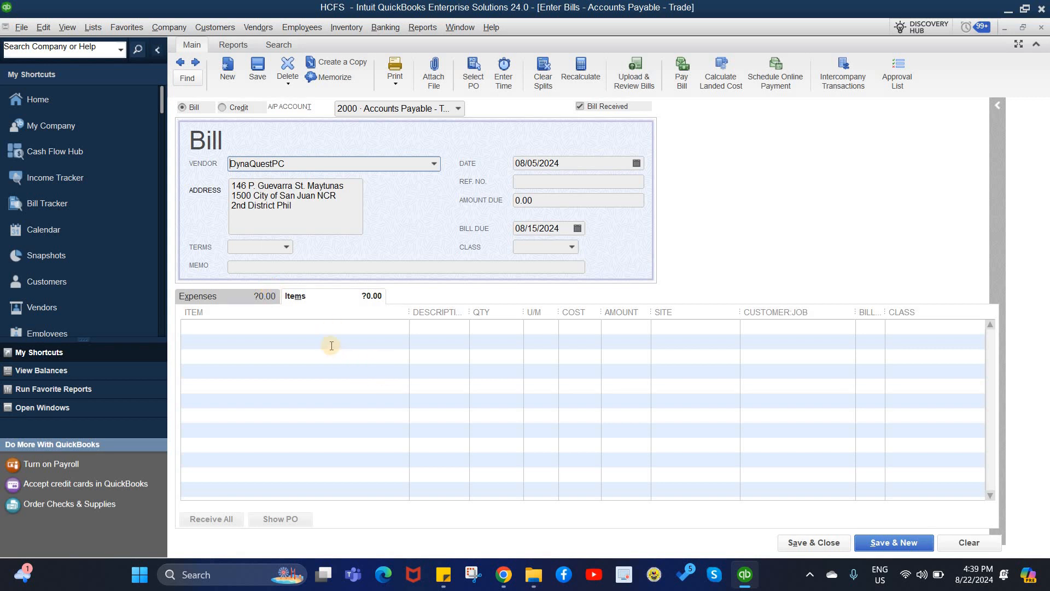
{"action": "left_click", "coordinate": [323, 327]}
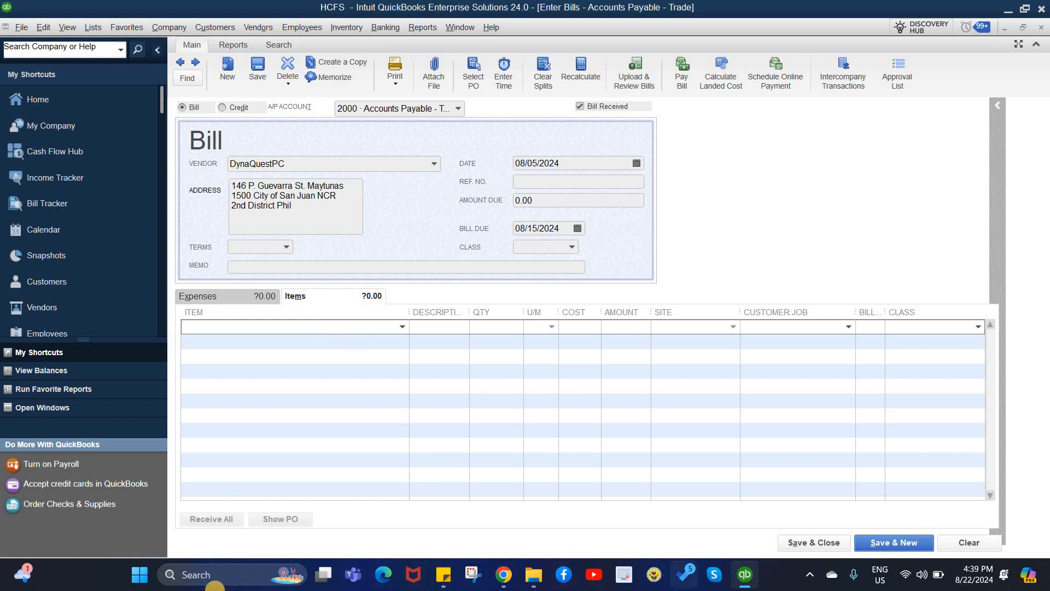
{"action": "left_click", "coordinate": [139, 580]}
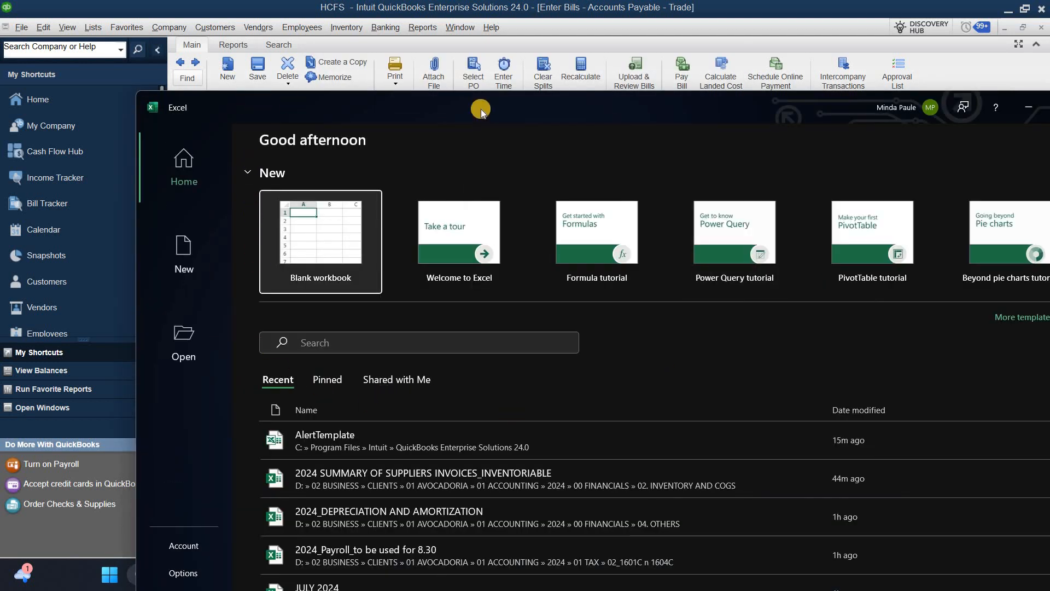
Move the Excel window off to the right to uncover the Enter Bills form
{"action": "left_click_drag", "start_coordinate": [547, 108], "coordinate": [1049, 175]}
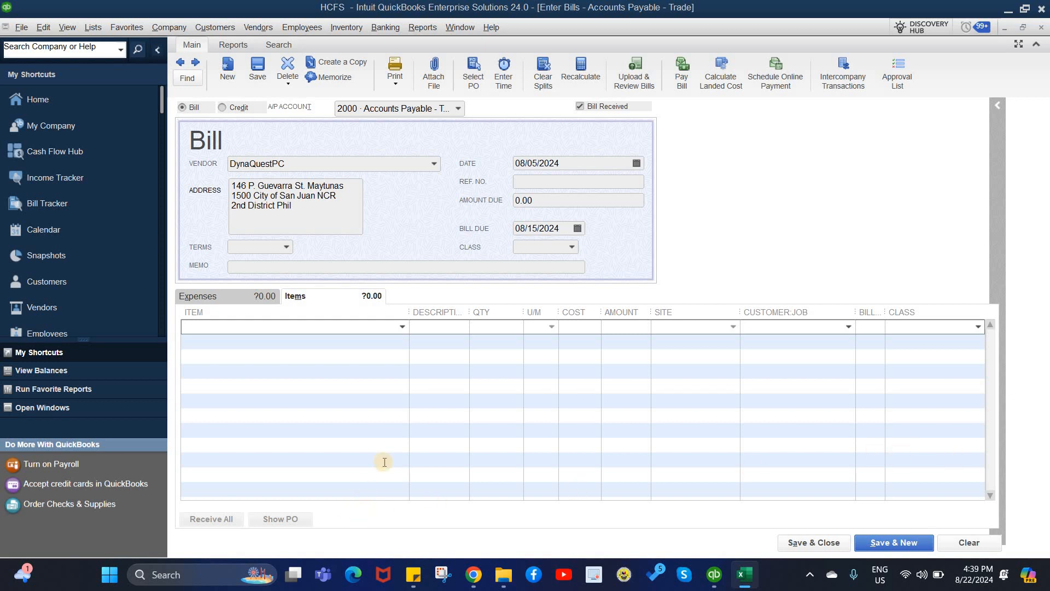
{"action": "left_click", "coordinate": [403, 327]}
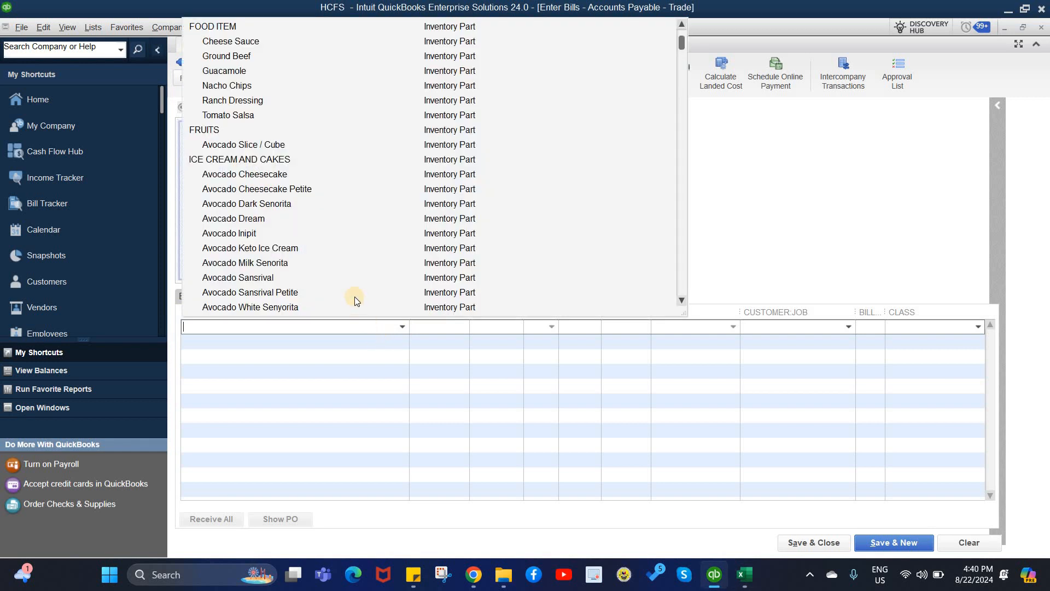
{"action": "scroll", "coordinate": [355, 298], "scroll_direction": "up", "scroll_amount": 1}
{"action": "scroll", "coordinate": [355, 298], "scroll_direction": "down", "scroll_amount": 15}
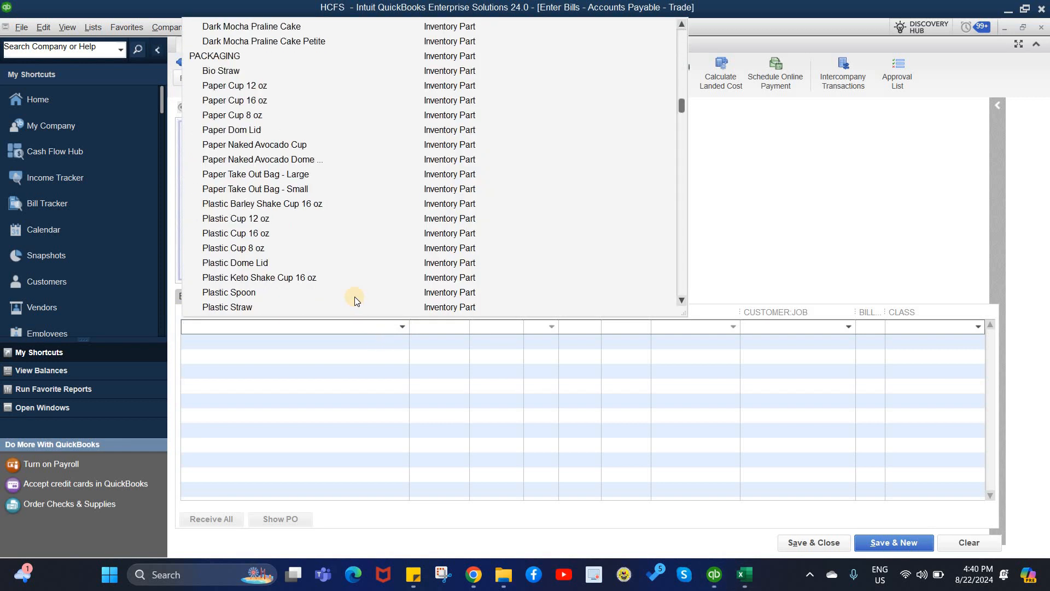
{"action": "scroll", "coordinate": [354, 296], "scroll_direction": "down", "scroll_amount": 15}
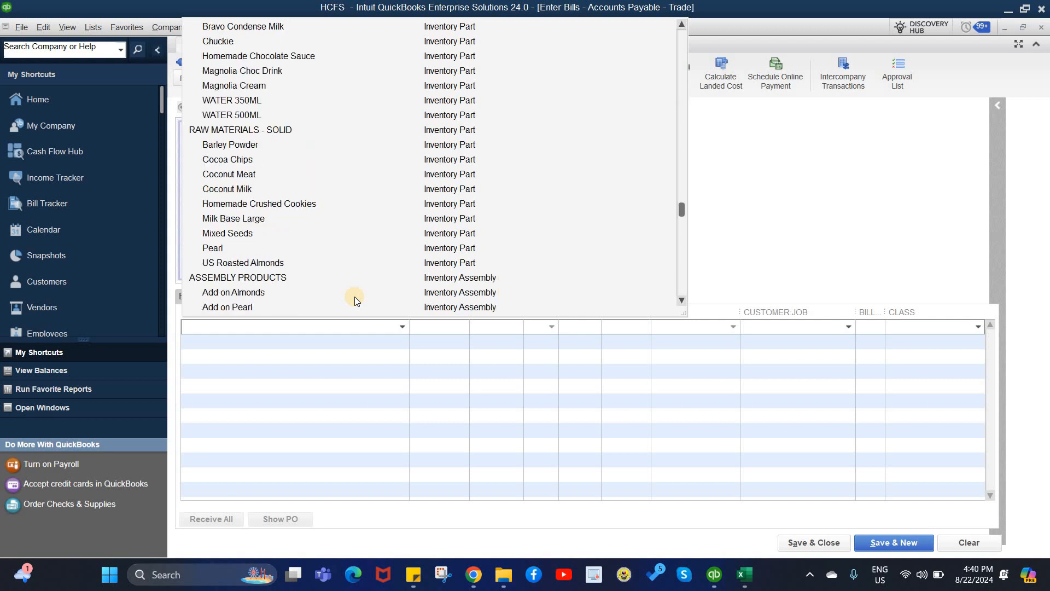
{"action": "scroll", "coordinate": [352, 296], "scroll_direction": "up", "scroll_amount": 20}
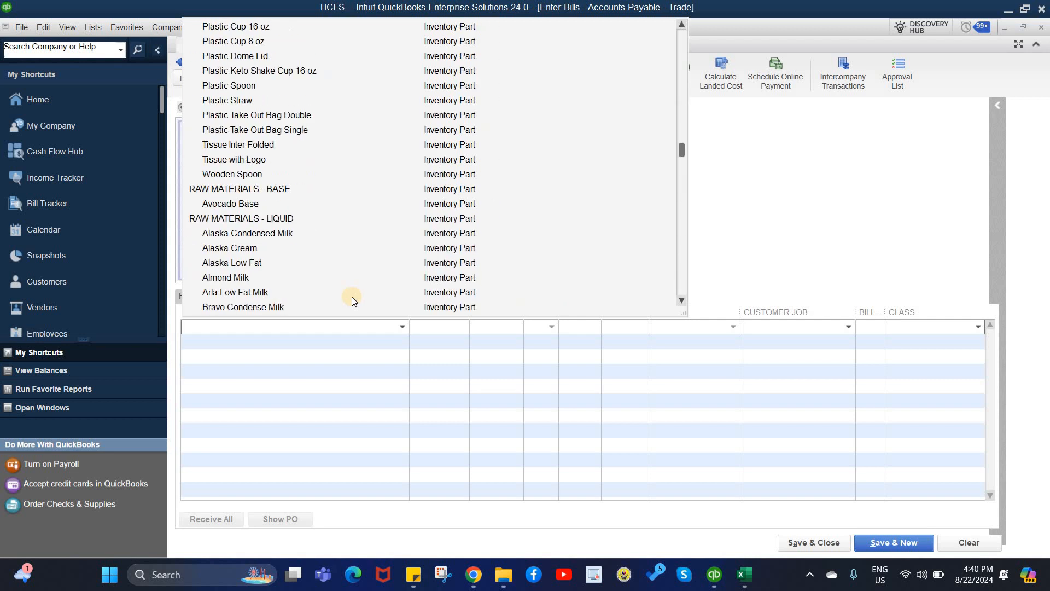
{"action": "key", "text": "Escape"}
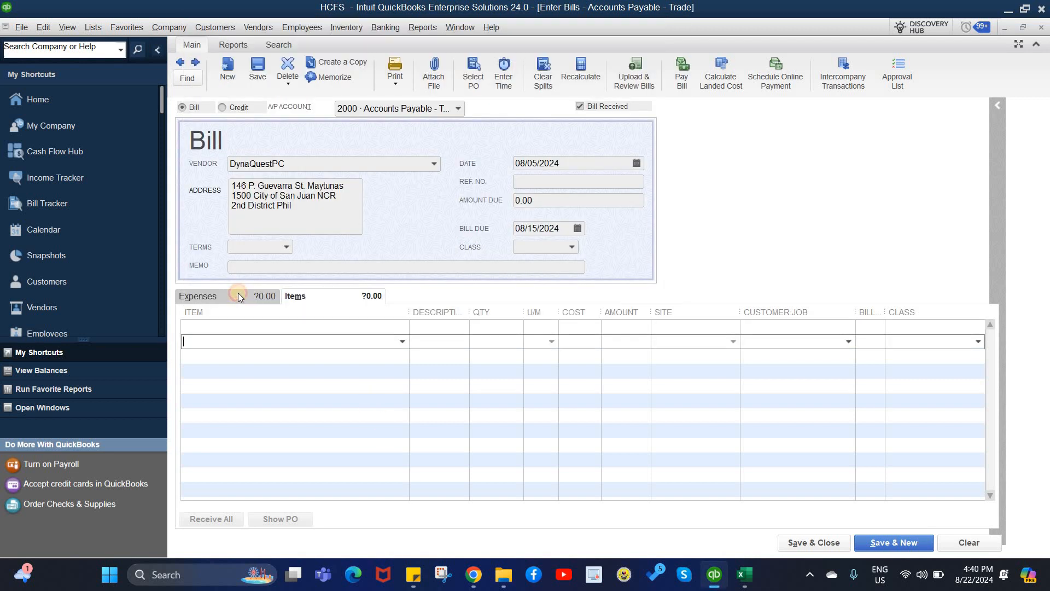
Set the first expense line's account to 6200 · Supplies:6201 · Store and Office Supplies
{"action": "left_click", "coordinate": [238, 294]}
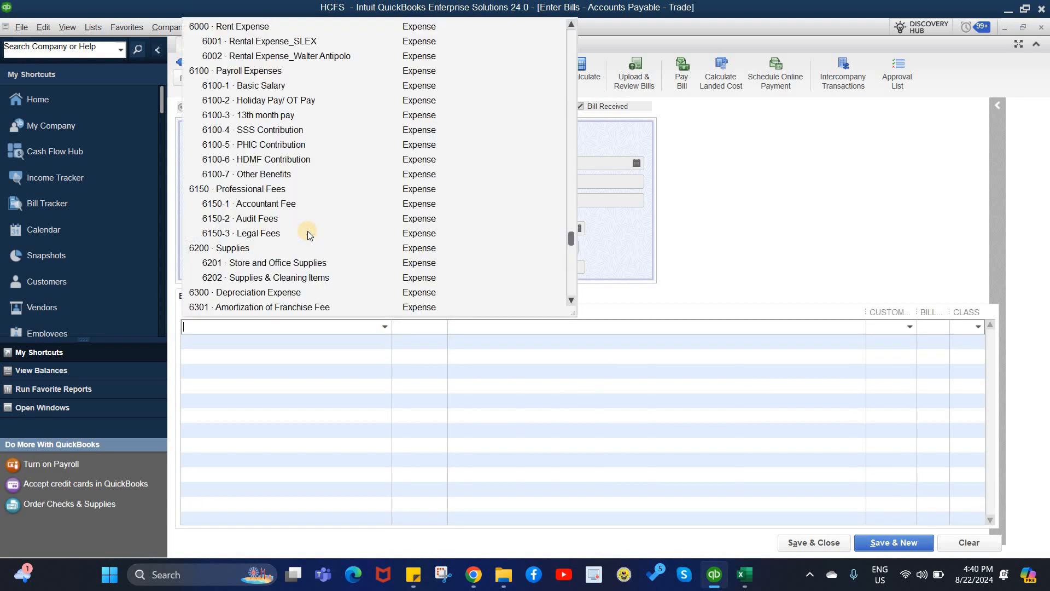
{"action": "scroll", "coordinate": [307, 231], "scroll_direction": "up", "scroll_amount": 15}
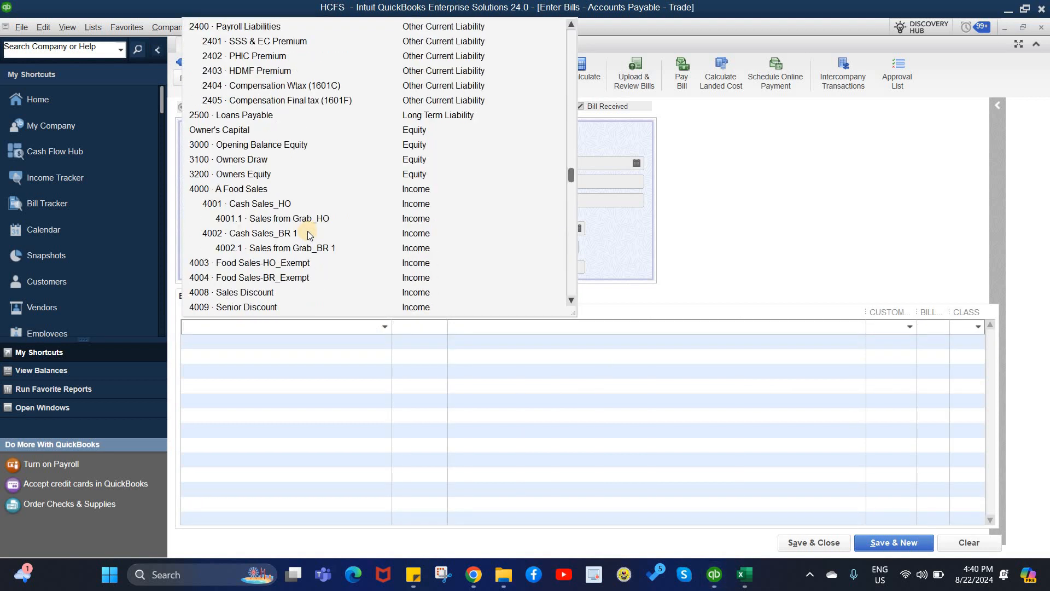
{"action": "scroll", "coordinate": [308, 231], "scroll_direction": "up", "scroll_amount": 4}
{"action": "scroll", "coordinate": [308, 231], "scroll_direction": "up", "scroll_amount": 4}
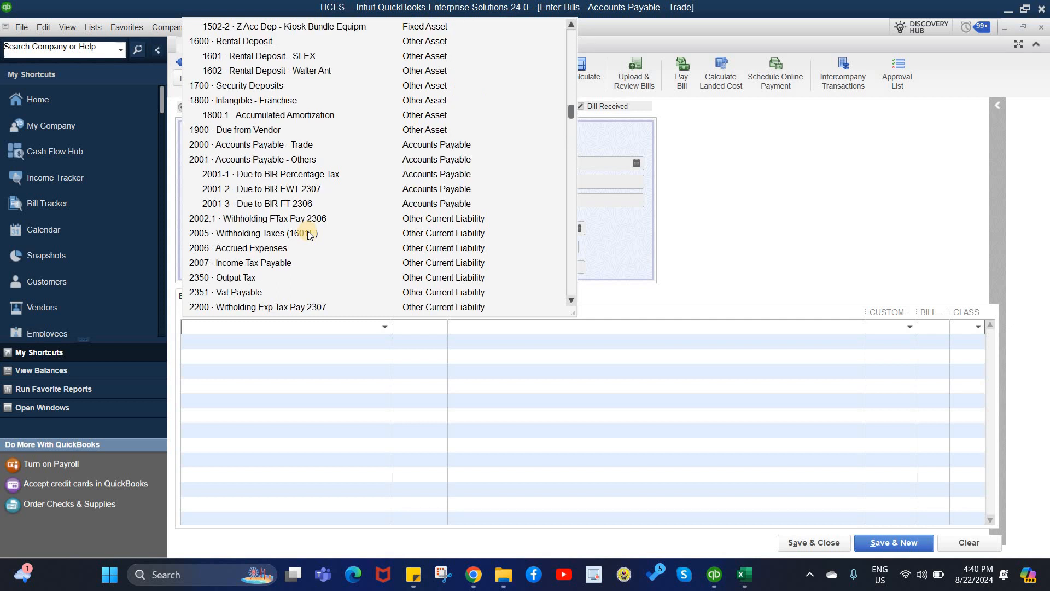
{"action": "scroll", "coordinate": [307, 231], "scroll_direction": "up", "scroll_amount": 4}
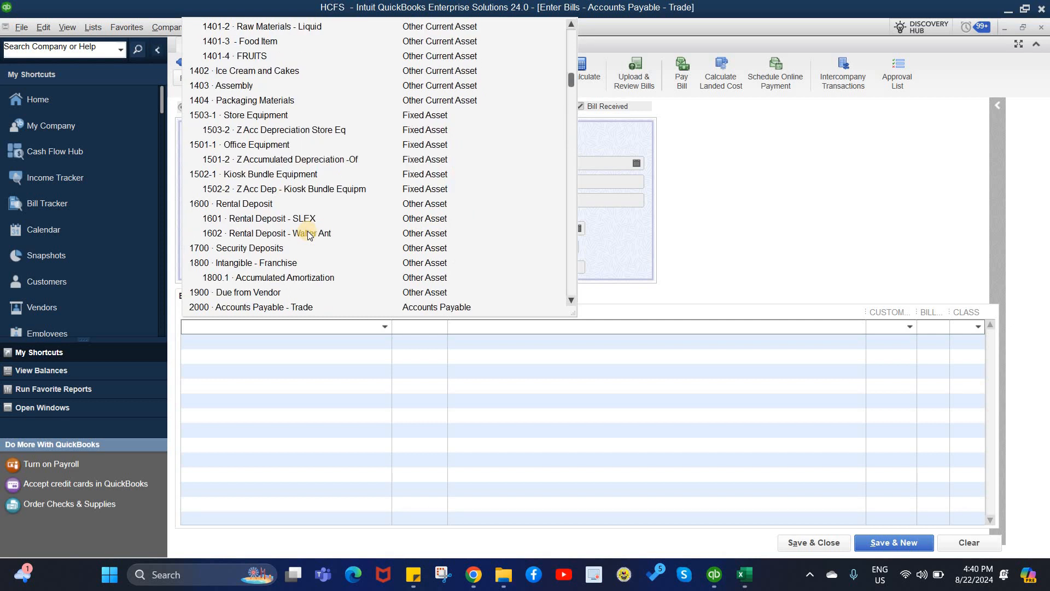
{"action": "scroll", "coordinate": [308, 233], "scroll_direction": "up", "scroll_amount": 4}
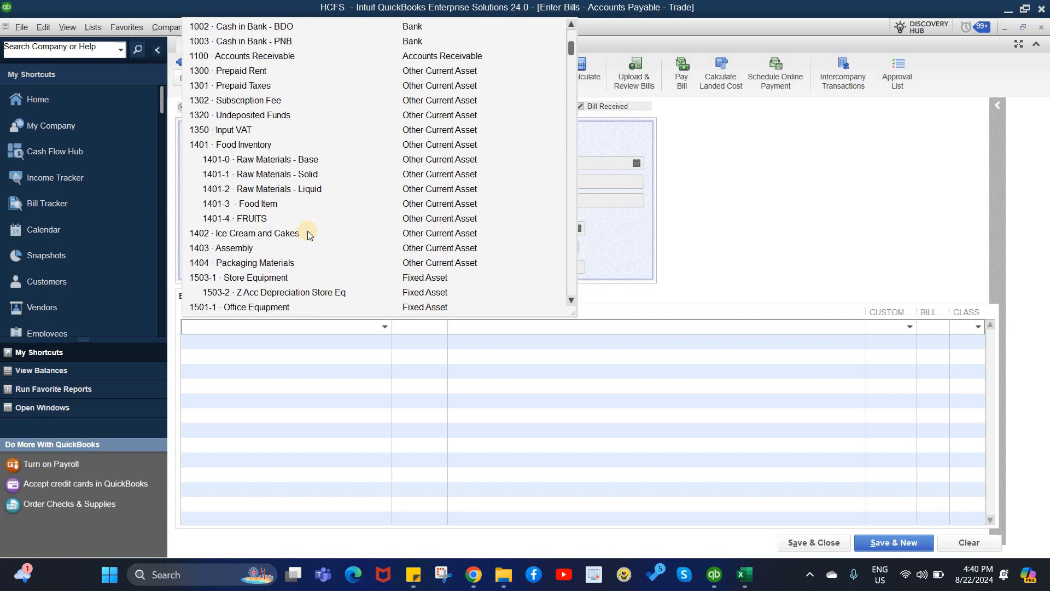
{"action": "scroll", "coordinate": [308, 233], "scroll_direction": "down", "scroll_amount": 8}
{"action": "scroll", "coordinate": [307, 233], "scroll_direction": "down", "scroll_amount": 16}
{"action": "scroll", "coordinate": [307, 233], "scroll_direction": "up", "scroll_amount": 8}
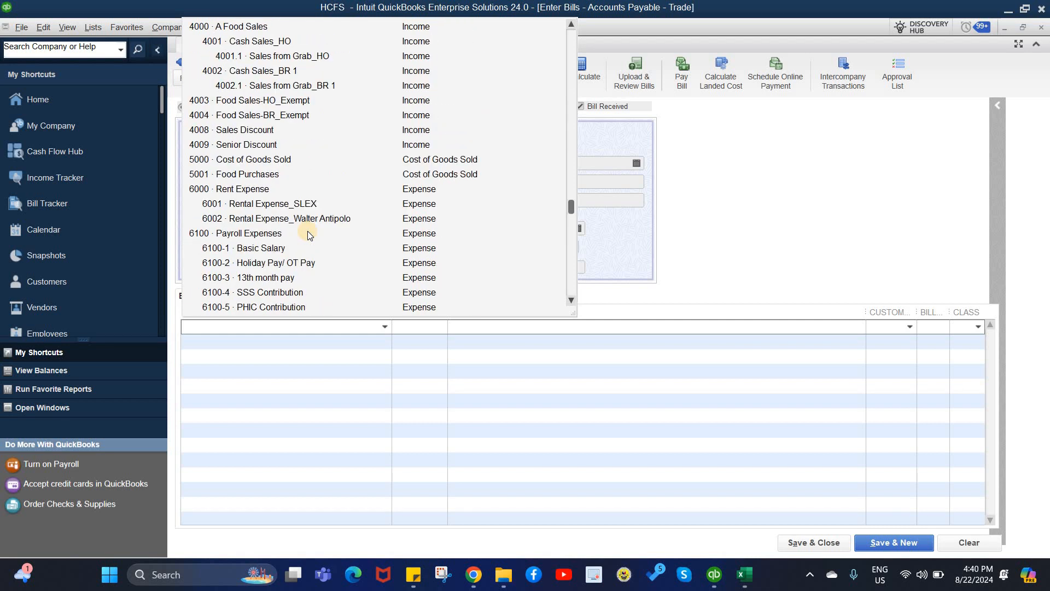
{"action": "scroll", "coordinate": [307, 233], "scroll_direction": "down", "scroll_amount": 4}
{"action": "scroll", "coordinate": [307, 233], "scroll_direction": "down", "scroll_amount": 4}
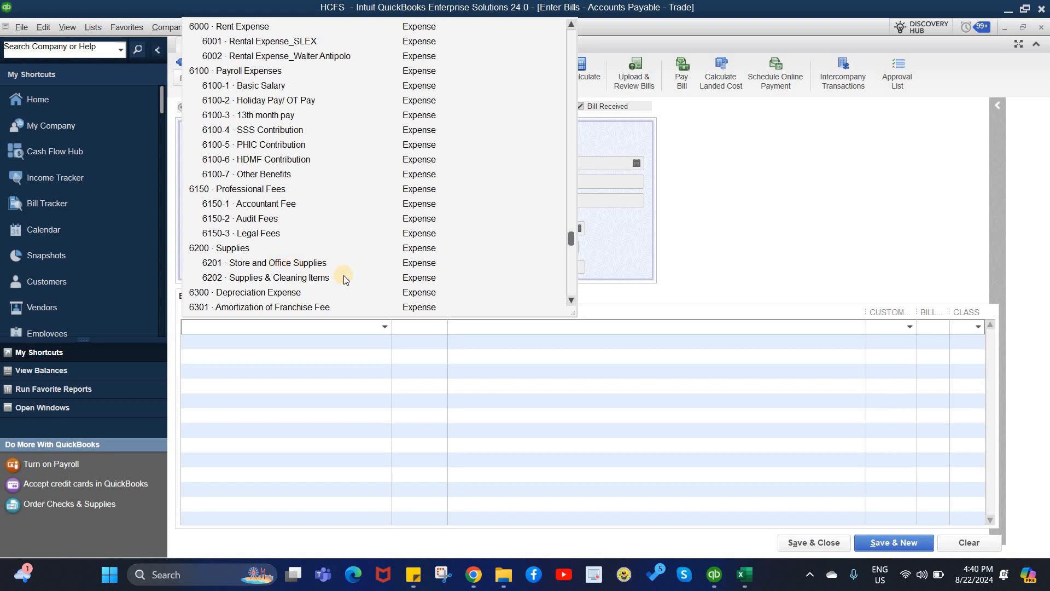
{"action": "left_click", "coordinate": [572, 303]}
{"action": "left_click", "coordinate": [572, 303]}
{"action": "left_click", "coordinate": [572, 303]}
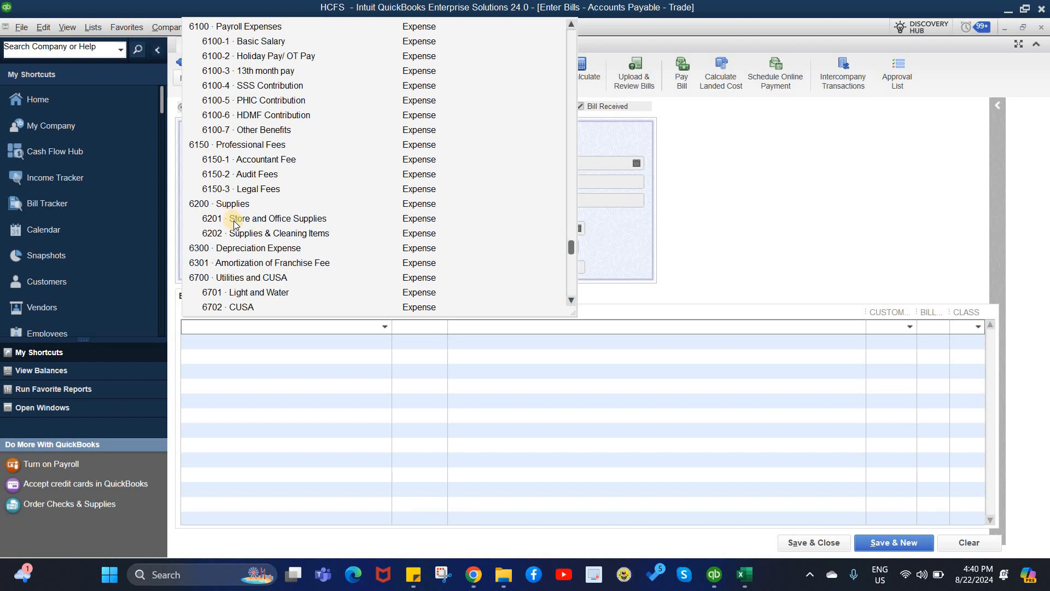
{"action": "left_click", "coordinate": [572, 299]}
{"action": "left_click", "coordinate": [572, 299]}
{"action": "left_click", "coordinate": [572, 300]}
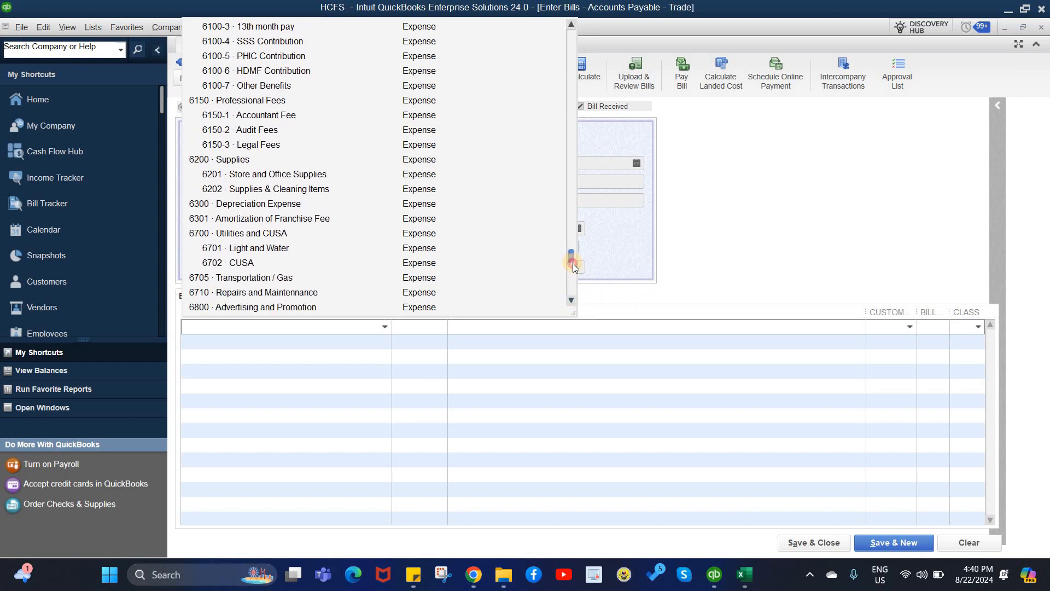
{"action": "mouse_move", "coordinate": [573, 265]}
{"action": "left_mouse_down"}
{"action": "mouse_move", "coordinate": [580, 294]}
{"action": "mouse_move", "coordinate": [579, 224]}
{"action": "mouse_move", "coordinate": [578, 250]}
{"action": "mouse_move", "coordinate": [566, 253]}
{"action": "left_mouse_up"}
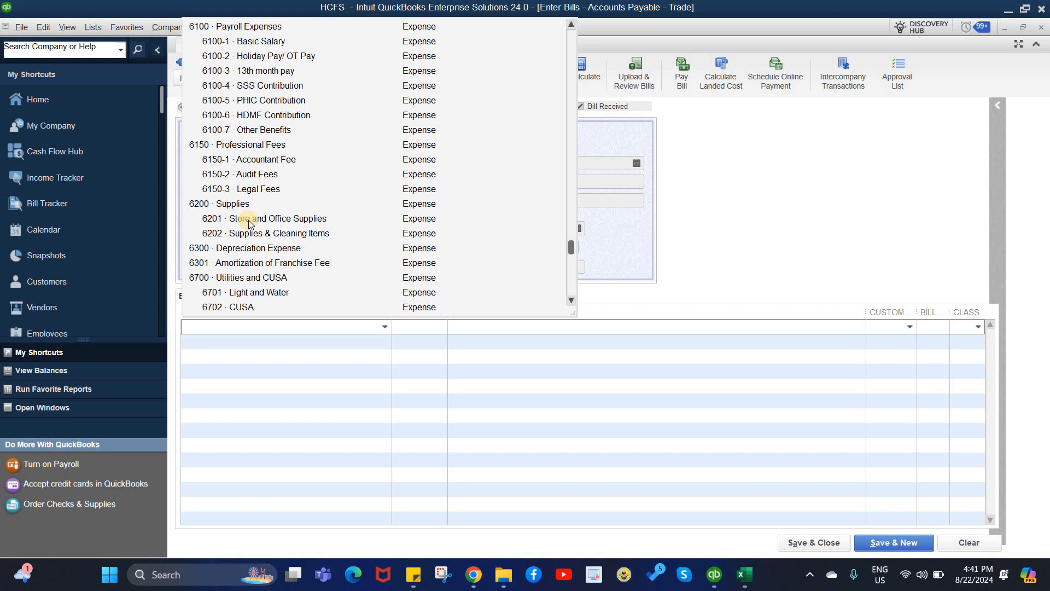
{"action": "left_click", "coordinate": [249, 219]}
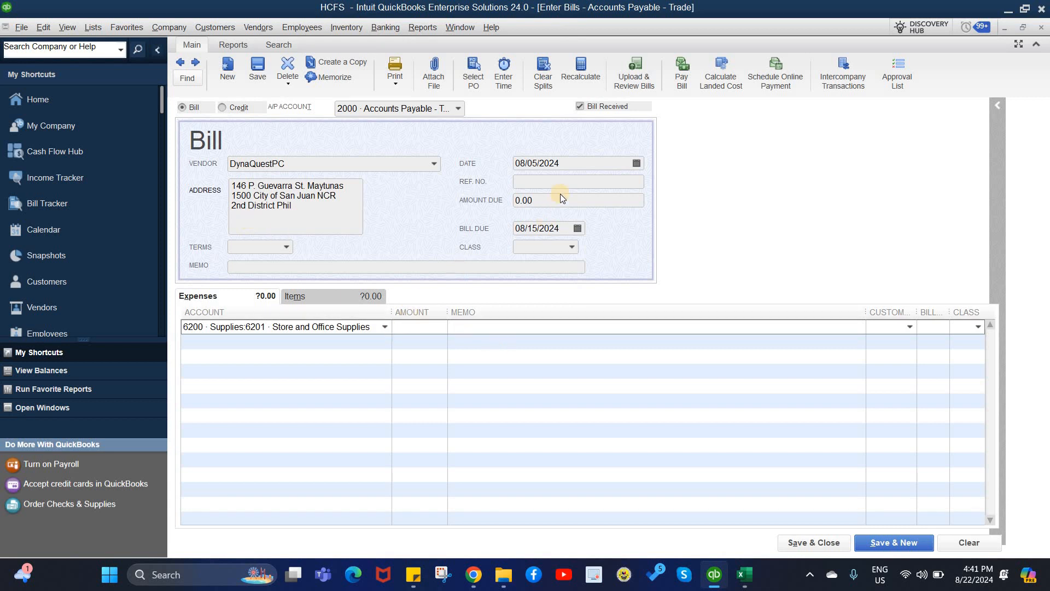
Enter reference number 0036 and amount due 4465 on the DynaQuestPC bill
{"action": "left_click", "coordinate": [548, 182]}
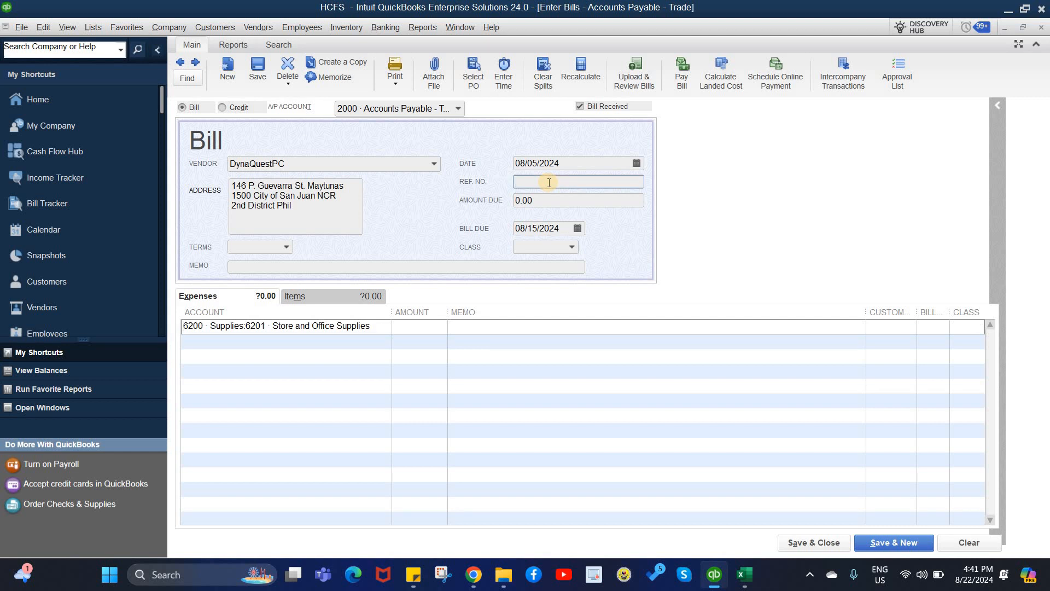
{"action": "type", "text": "0036"}
{"action": "left_click", "coordinate": [539, 203]}
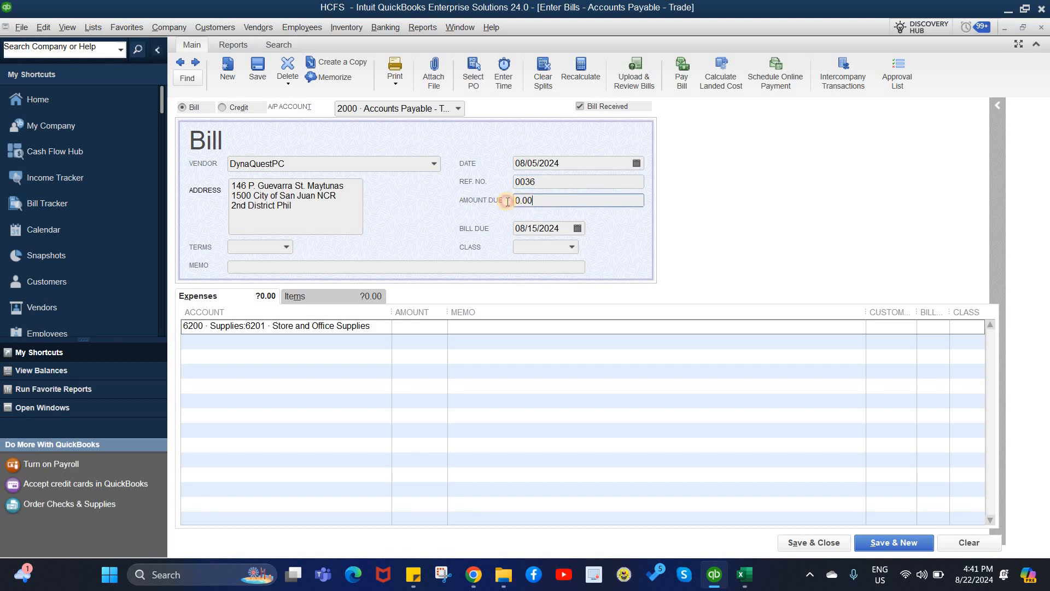
{"action": "type", "text": "4465"}
{"action": "left_click", "coordinate": [412, 339]}
Add a second expense line for 1350 · Input VAT with amount 478.39
{"action": "left_click", "coordinate": [384, 342]}
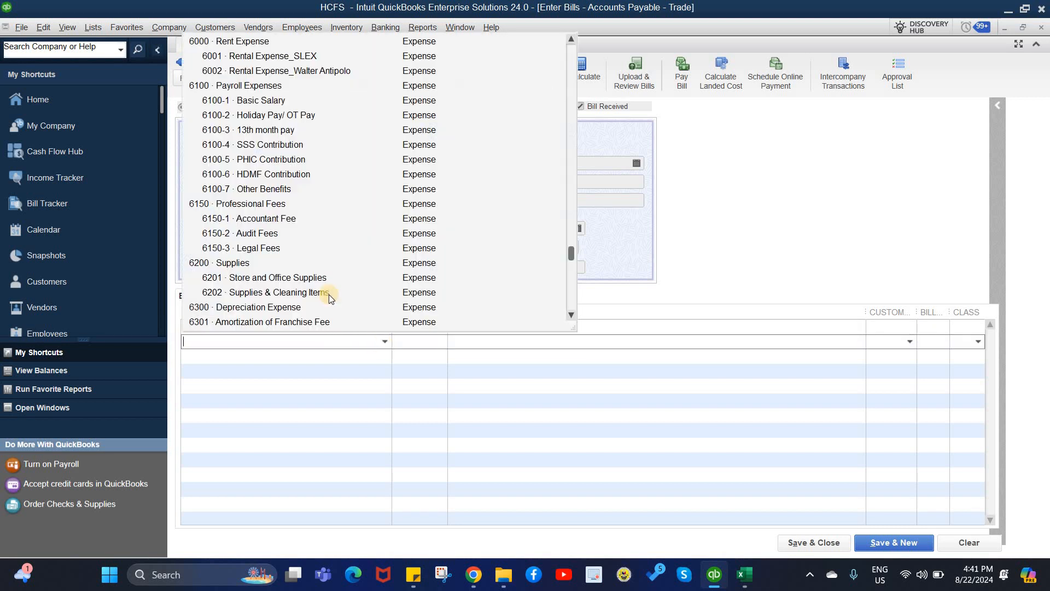
{"action": "scroll", "coordinate": [329, 295], "scroll_direction": "up", "scroll_amount": 10}
{"action": "scroll", "coordinate": [329, 294], "scroll_direction": "up", "scroll_amount": 4}
{"action": "scroll", "coordinate": [329, 292], "scroll_direction": "down", "scroll_amount": 4}
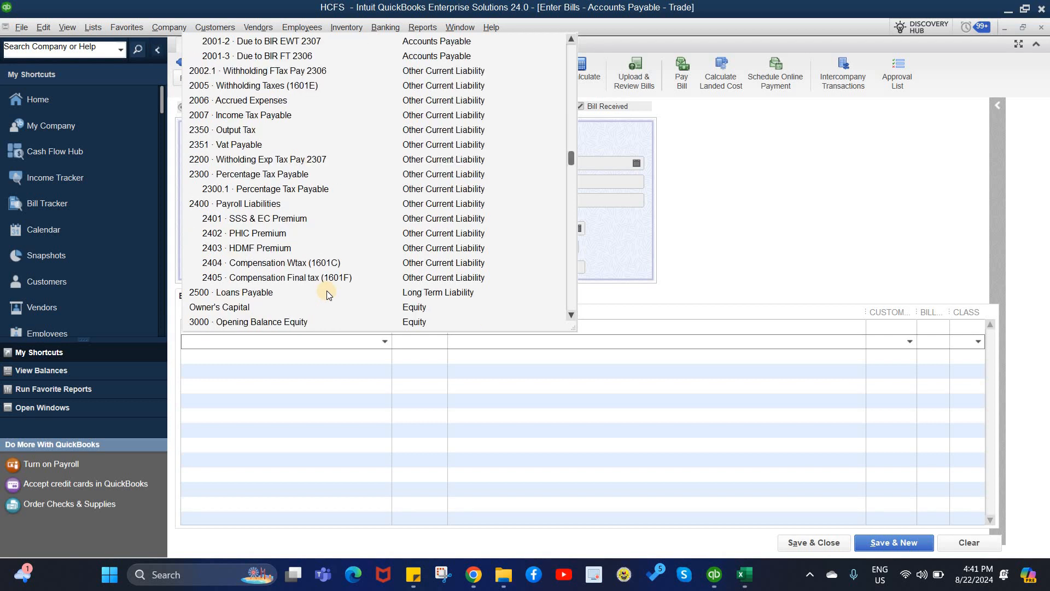
{"action": "scroll", "coordinate": [326, 291], "scroll_direction": "up", "scroll_amount": 4}
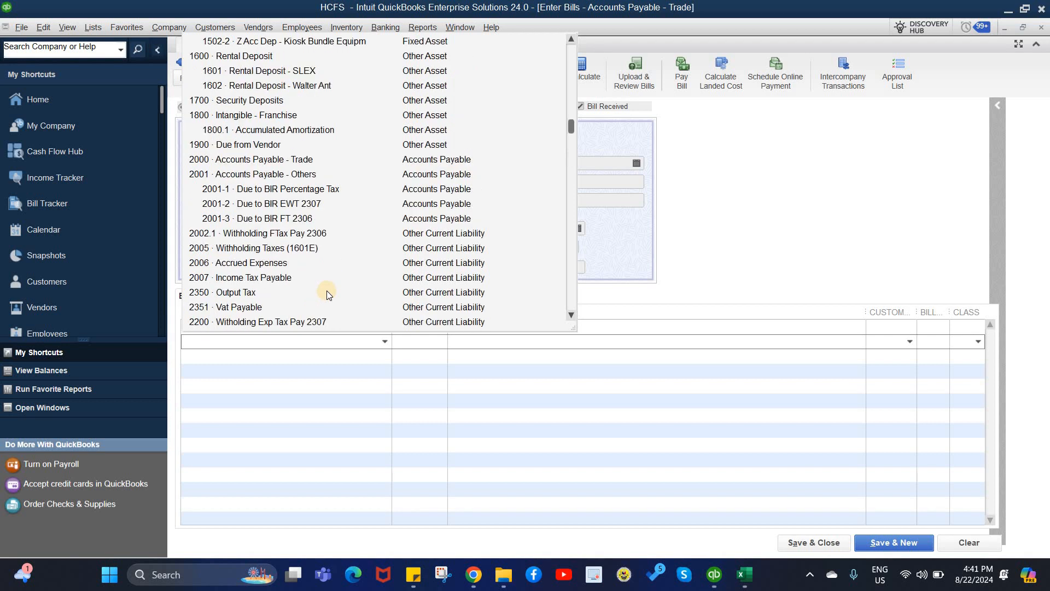
{"action": "scroll", "coordinate": [327, 295], "scroll_direction": "up", "scroll_amount": 4}
{"action": "scroll", "coordinate": [329, 294], "scroll_direction": "up", "scroll_amount": 5}
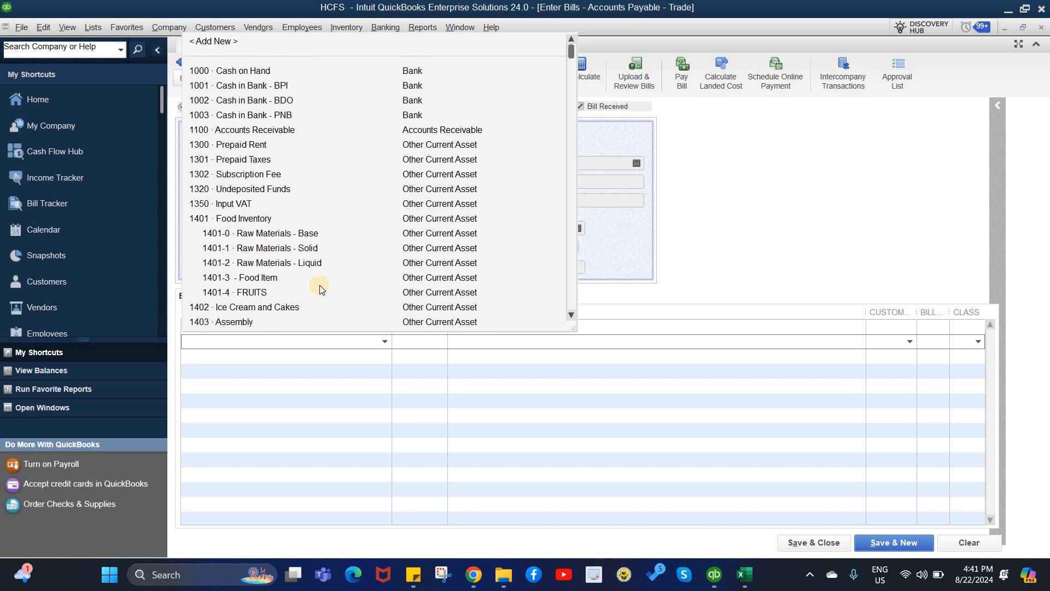
{"action": "left_click", "coordinate": [256, 206]}
{"action": "left_click", "coordinate": [407, 344]}
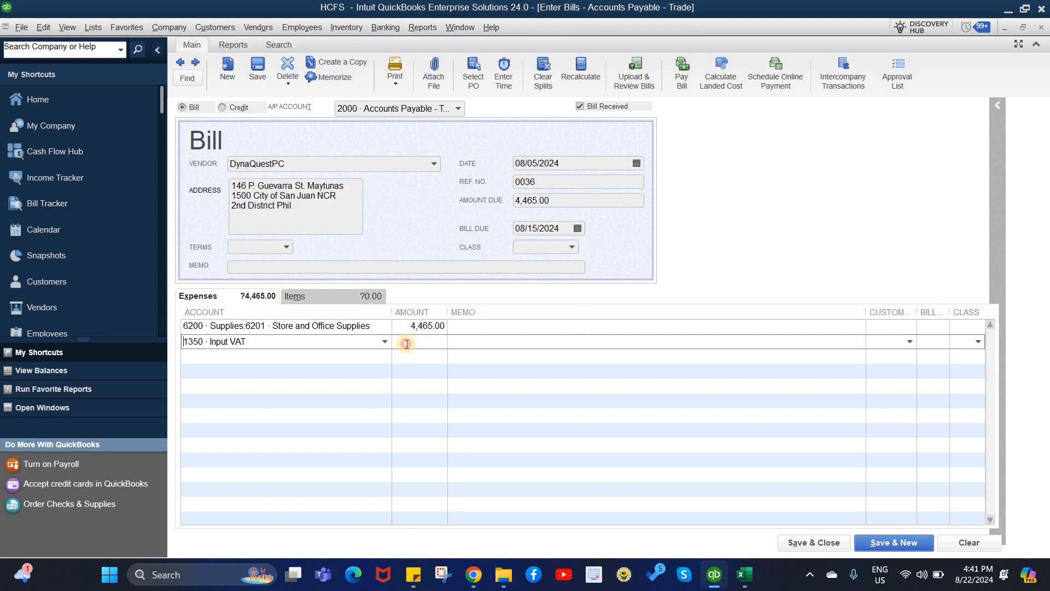
{"action": "type", "text": "478.39"}
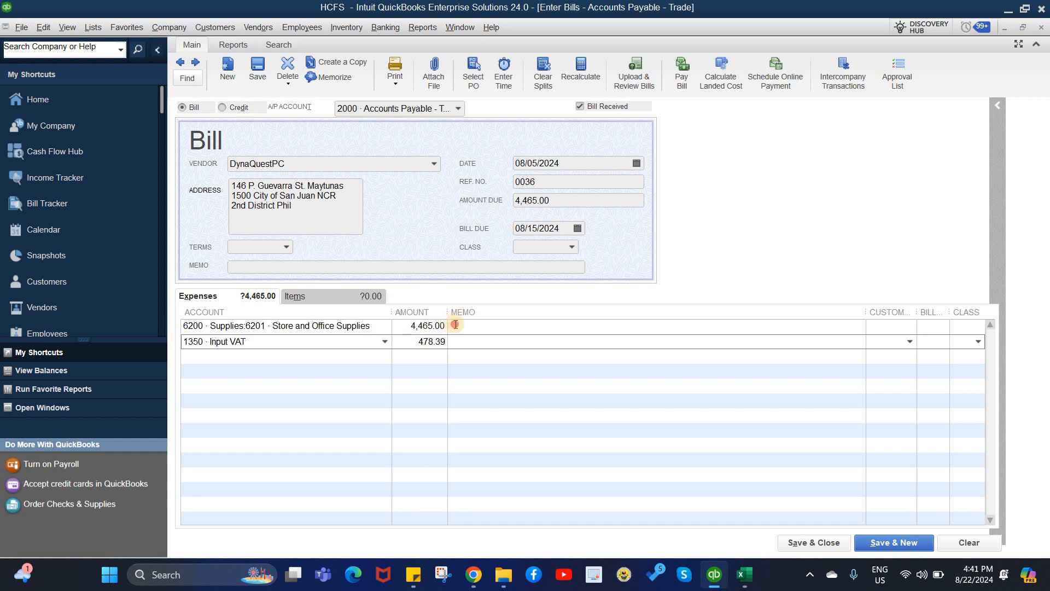
Reduce the Store and Office Supplies line amount to 3,986.61
{"action": "left_click", "coordinate": [459, 325]}
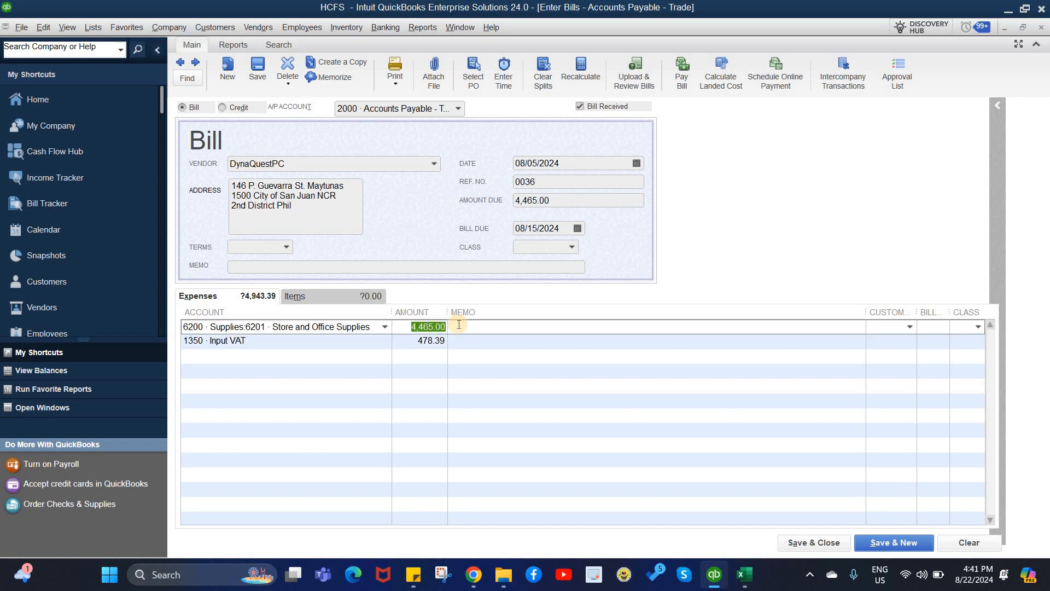
{"action": "type", "text": "3,986.61"}
{"action": "left_click", "coordinate": [528, 233]}
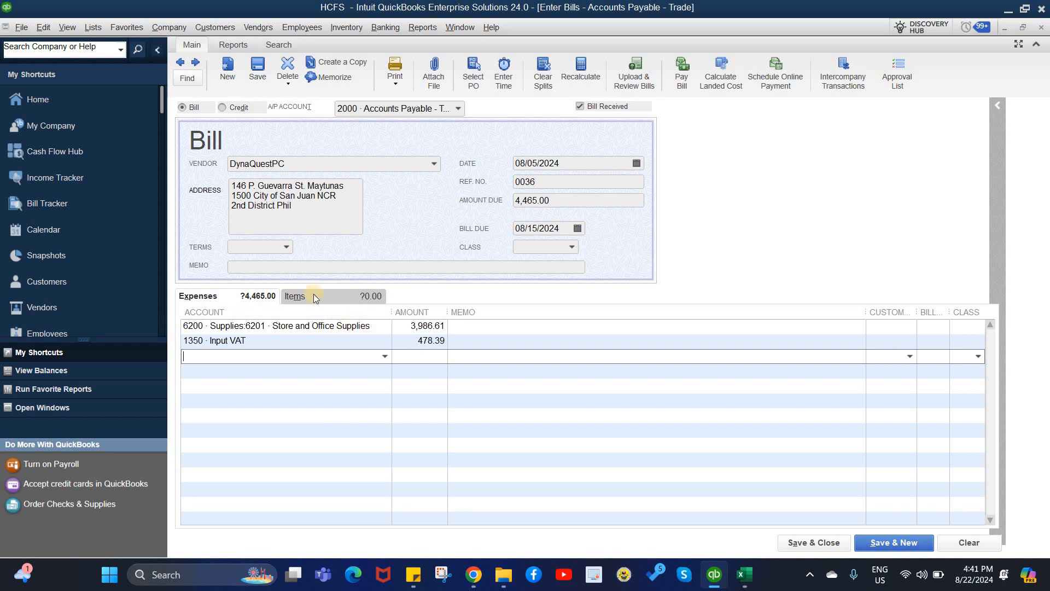
Enter "to record store item" as the bill's memo
{"action": "left_click", "coordinate": [327, 267]}
{"action": "type", "text": "t"}
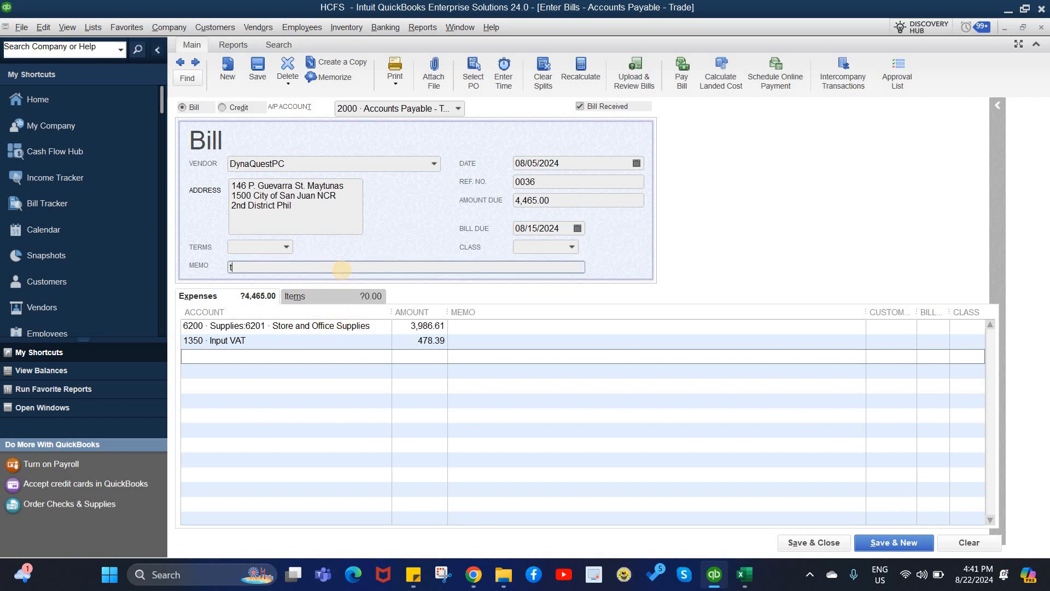
{"action": "type", "text": "o record store items"}
{"action": "key", "text": "BackSpace"}
Copy the memo "to record store item" into both expense lines' Memo cells
{"action": "left_click_drag", "start_coordinate": [307, 270], "coordinate": [207, 296]}
{"action": "key", "text": "ctrl+c"}
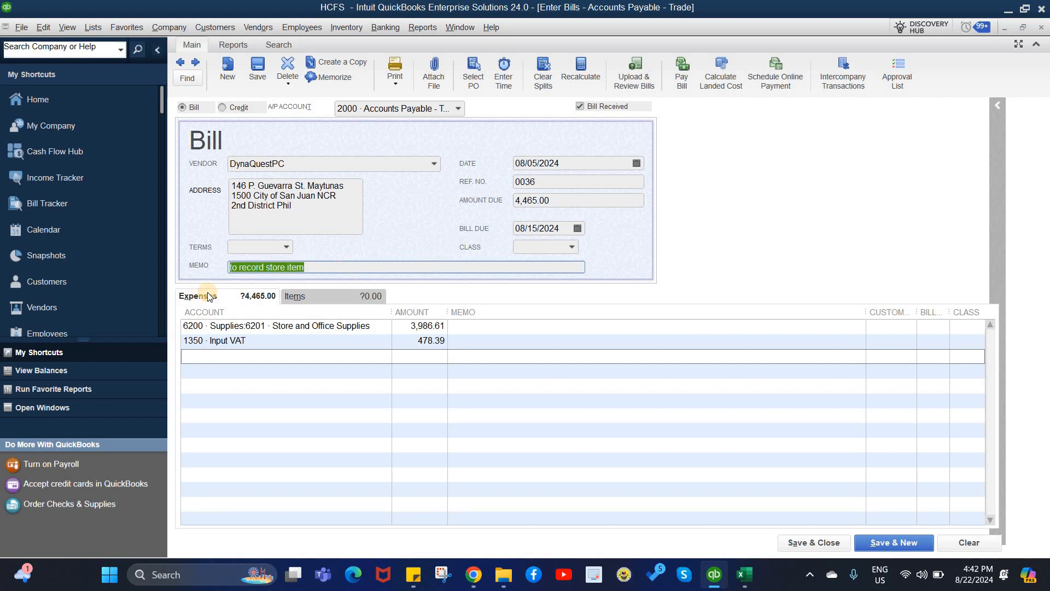
{"action": "left_click", "coordinate": [465, 327]}
{"action": "key", "text": "ctrl+v"}
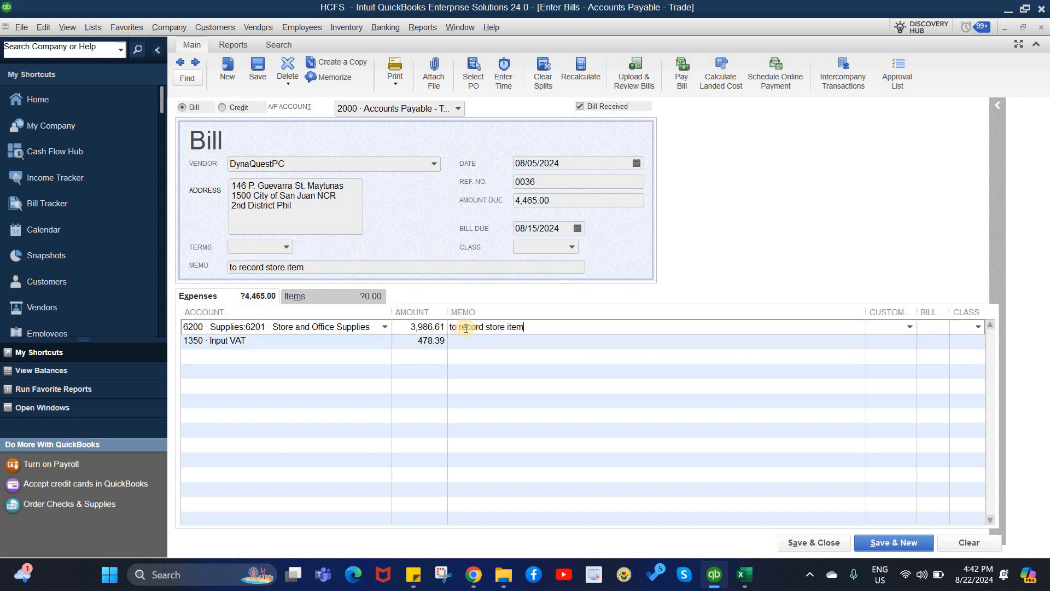
{"action": "key", "text": "Down"}
{"action": "key", "text": "ctrl+v"}
Choose class SLEX in the bill header, then on the first and second expense lines
{"action": "left_click", "coordinate": [571, 246]}
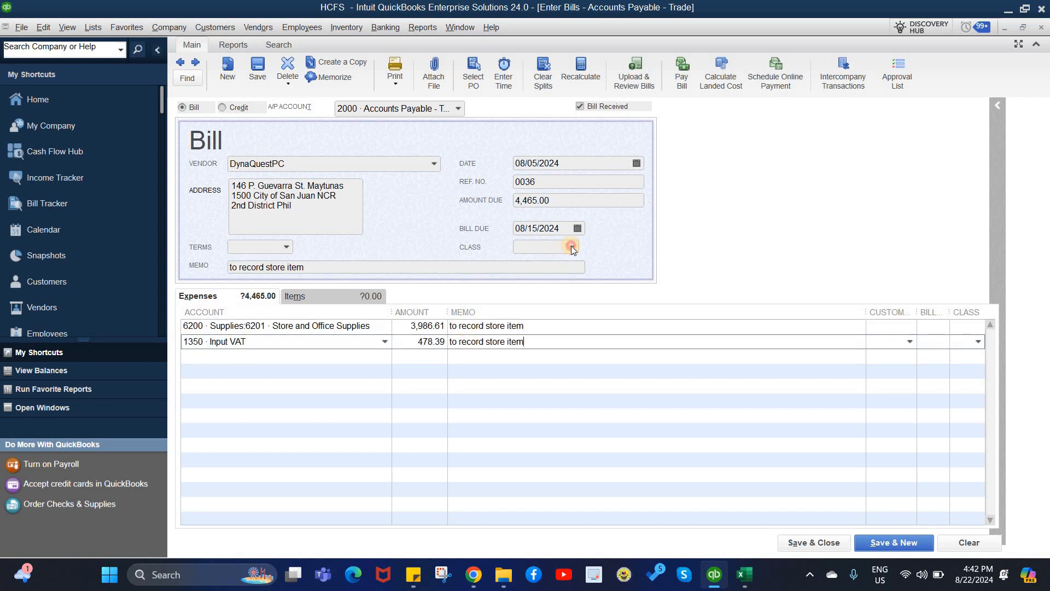
{"action": "left_click", "coordinate": [539, 308]}
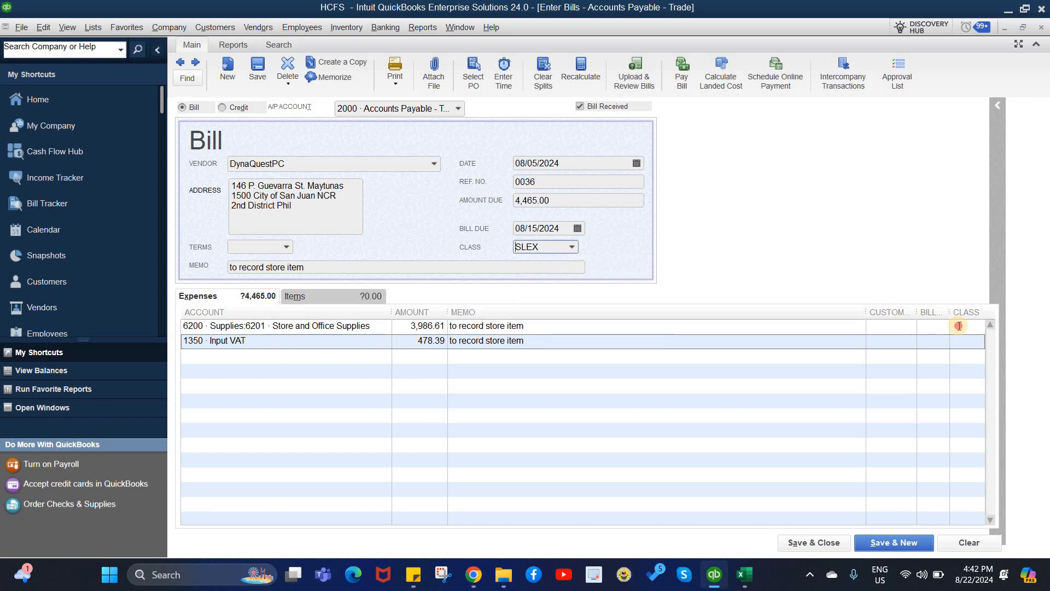
{"action": "left_click", "coordinate": [979, 325]}
{"action": "left_click", "coordinate": [922, 393]}
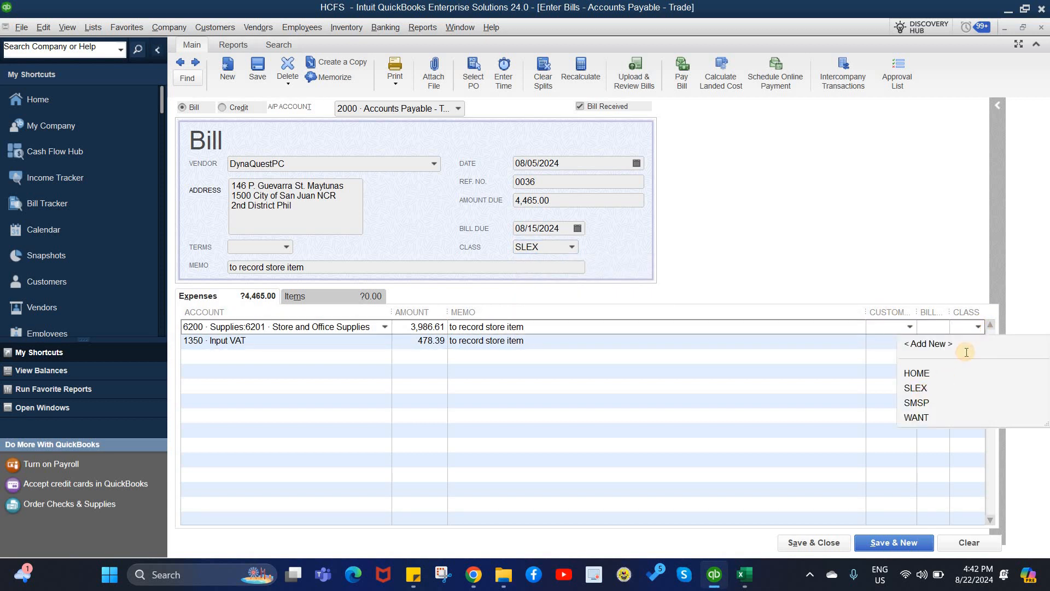
{"action": "left_click", "coordinate": [979, 341]}
{"action": "left_click", "coordinate": [919, 403]}
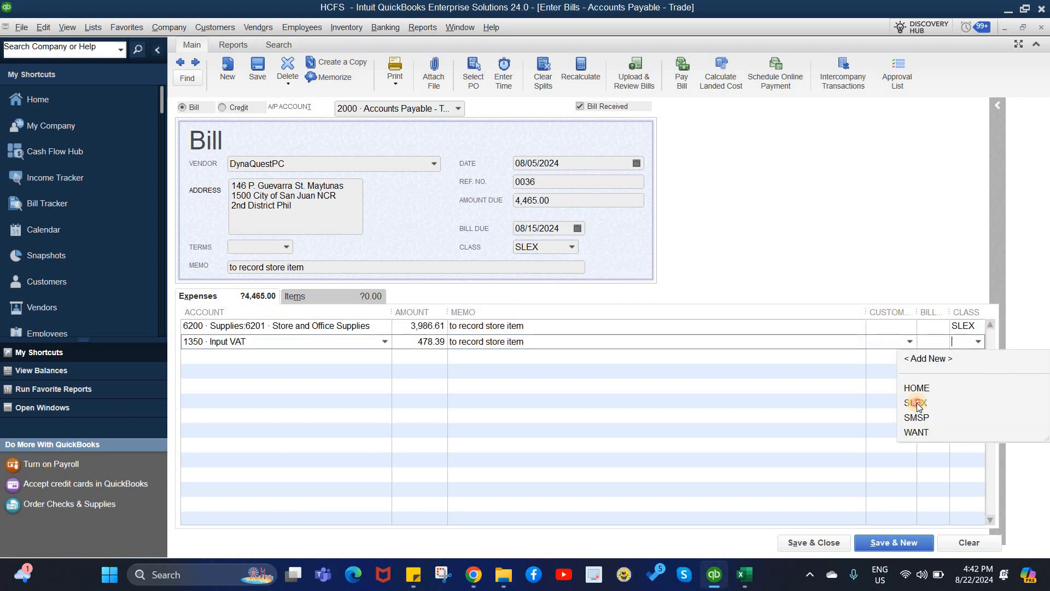